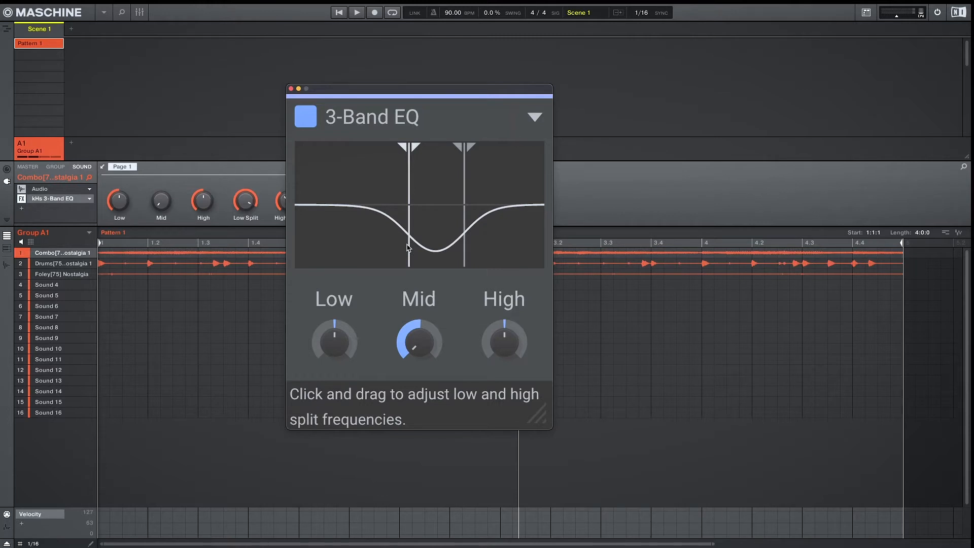
Try moving the low and high split frequencies of the 3-Band EQ, then reset the low split to its default
left_click_drag(409, 247, 304, 248)
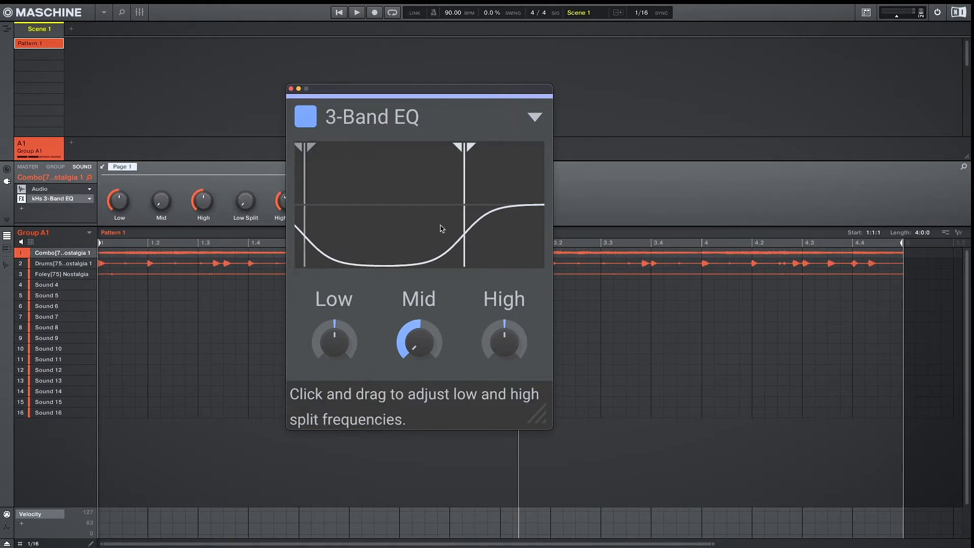
left_click_drag(463, 219, 567, 239)
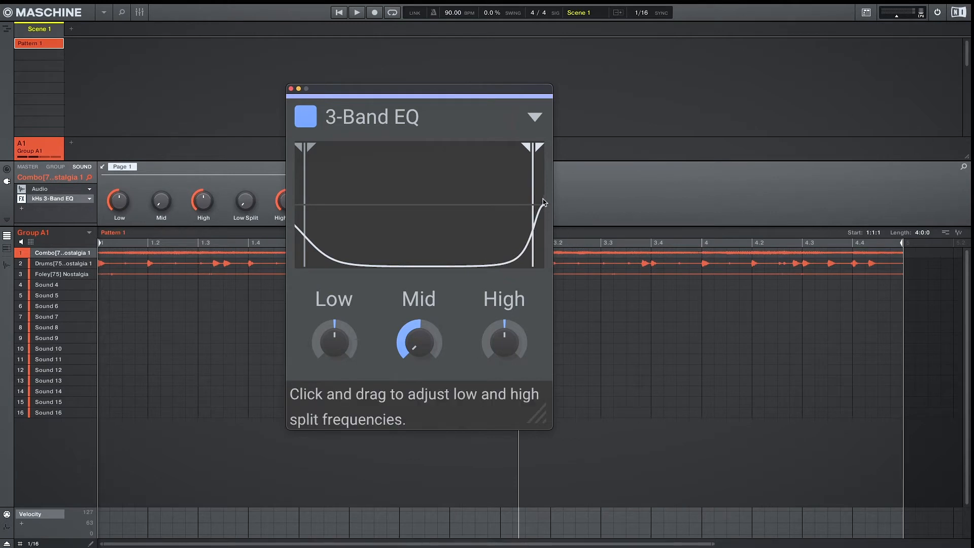
left_click_drag(532, 194, 464, 203)
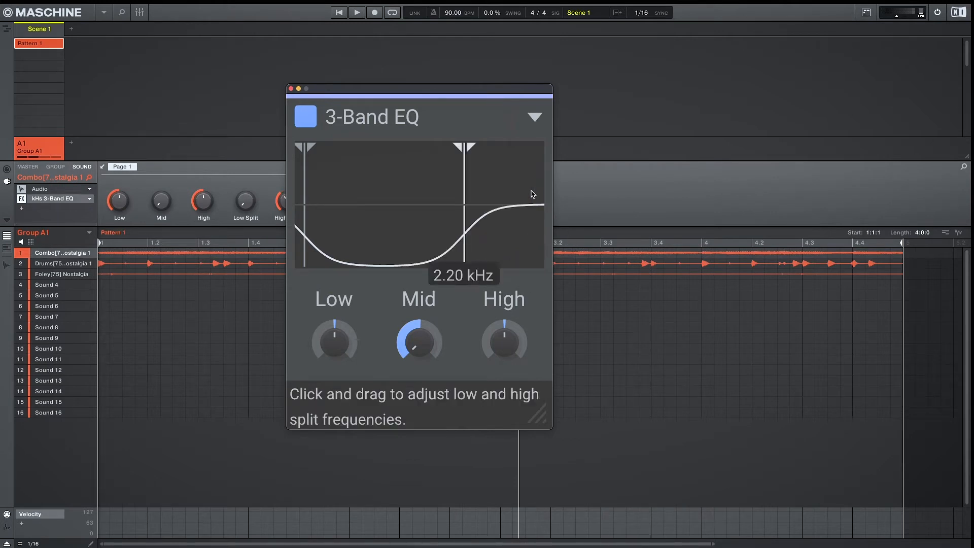
double_click(304, 178)
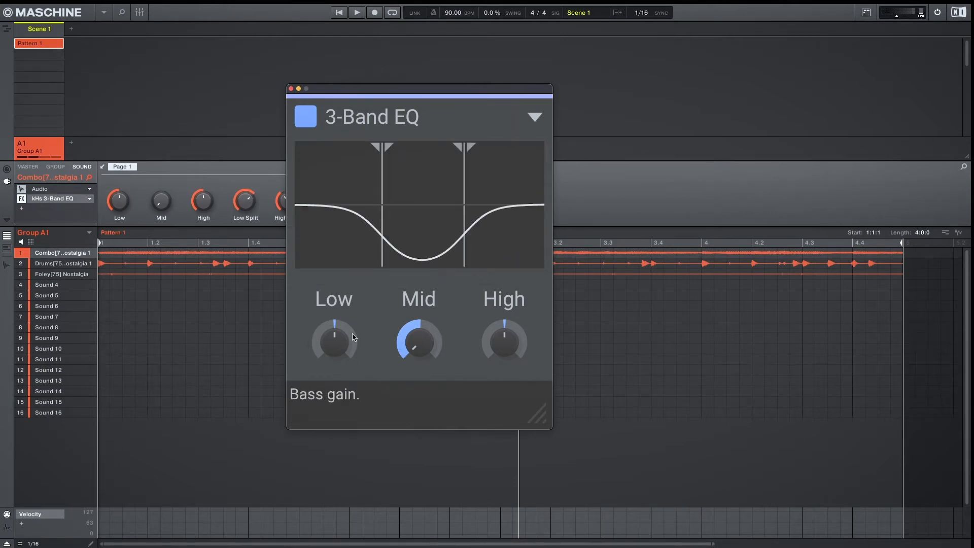
Set the 3-Band EQ's Mid gain to 0 dB
double_click(419, 346)
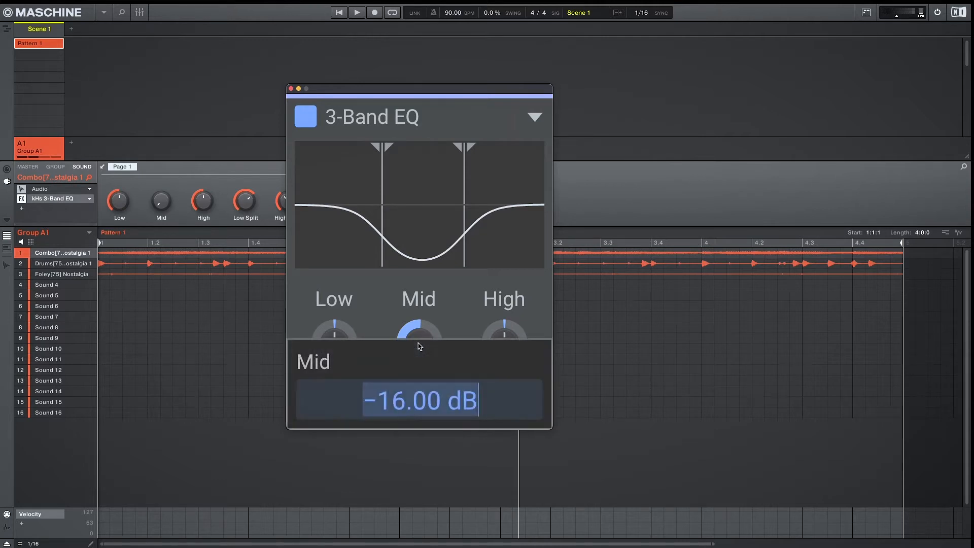
type("0")
key("Return")
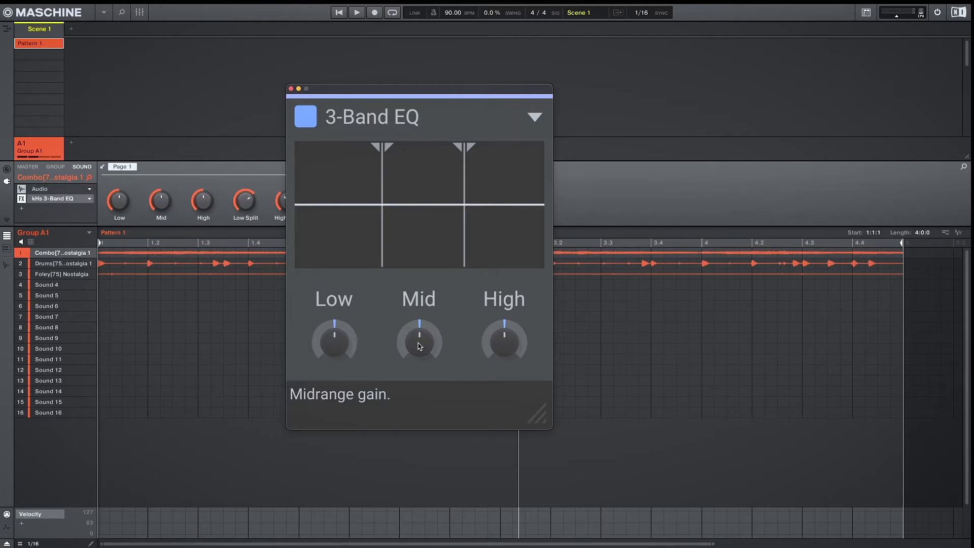
Solo the Combo sound and start playback
key("s")
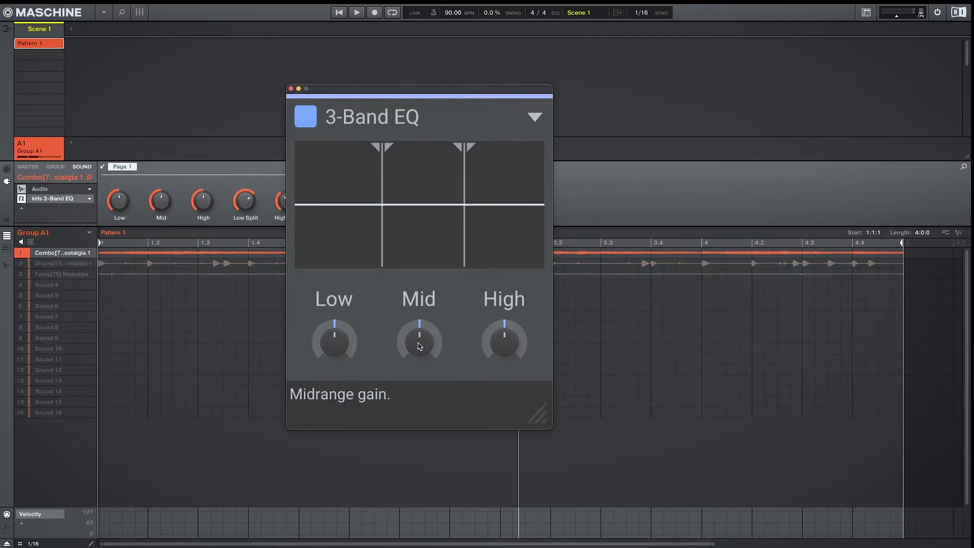
key("space")
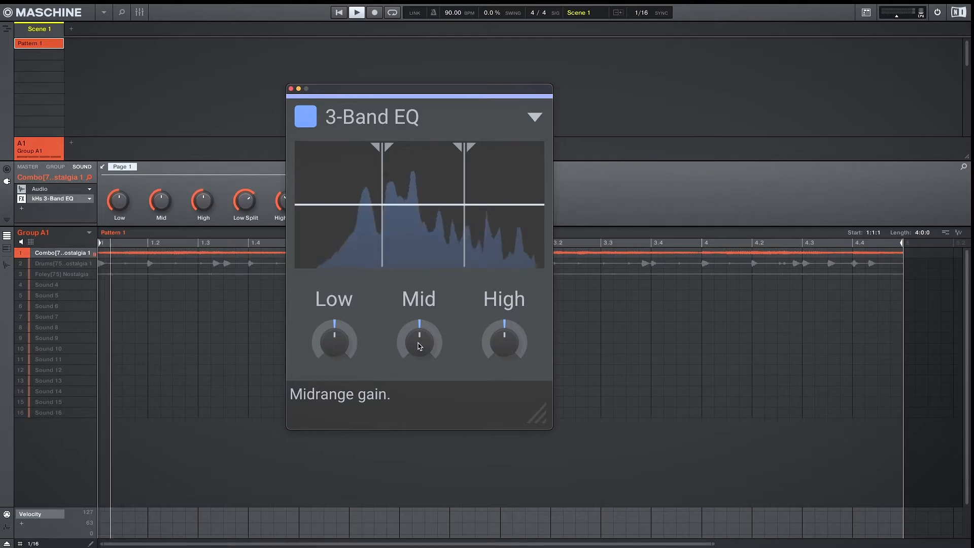
Lower the High gain, boost the Mid gain and raise the Low gain slightly
left_click_drag(510, 349, 510, 382)
left_click_drag(415, 350, 415, 325)
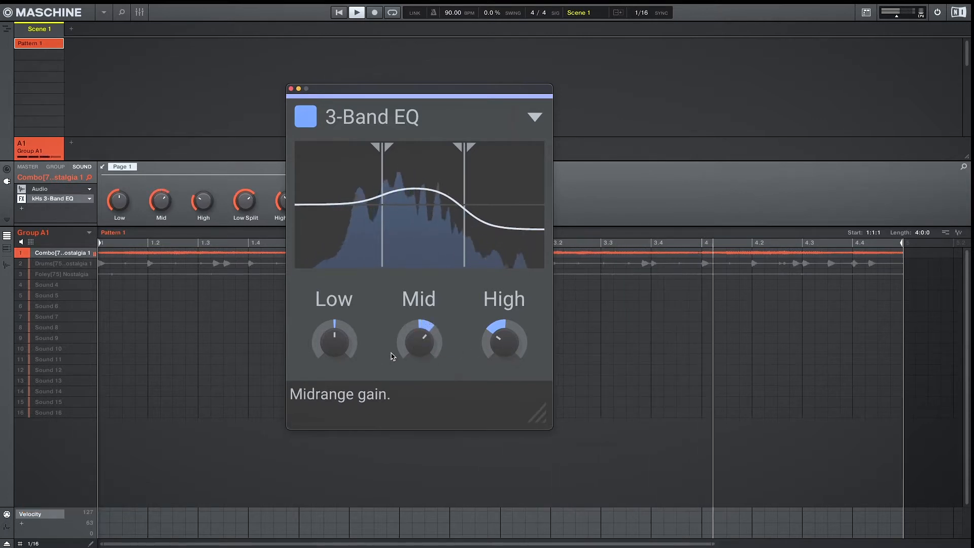
left_click_drag(334, 350, 334, 343)
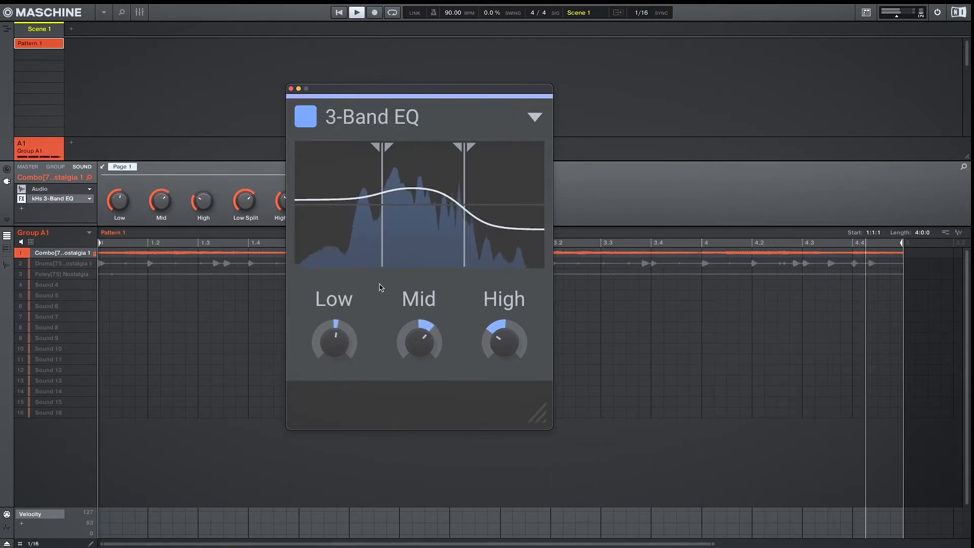
Move the low split frequency slightly higher, then switch the EQ snapin off and back on to compare
left_click_drag(382, 261, 402, 259)
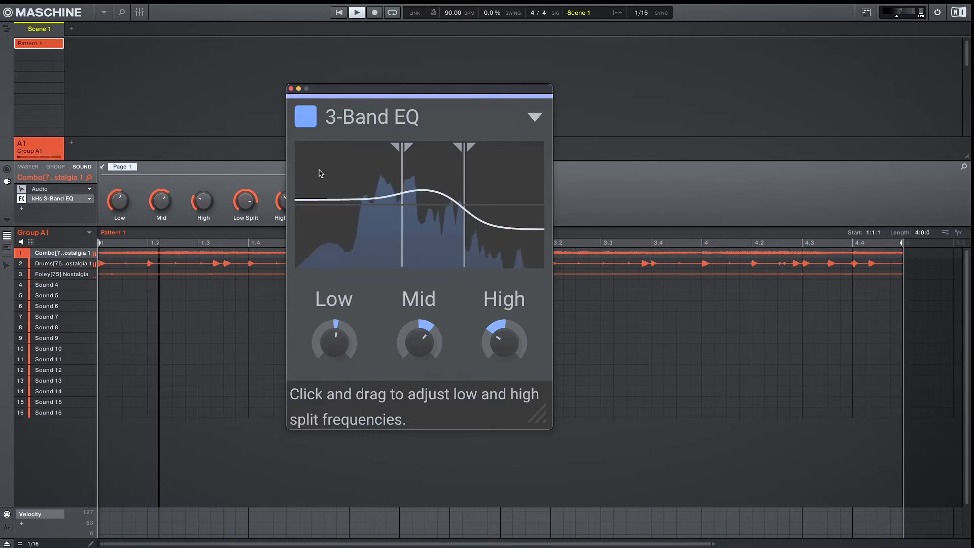
left_click(306, 120)
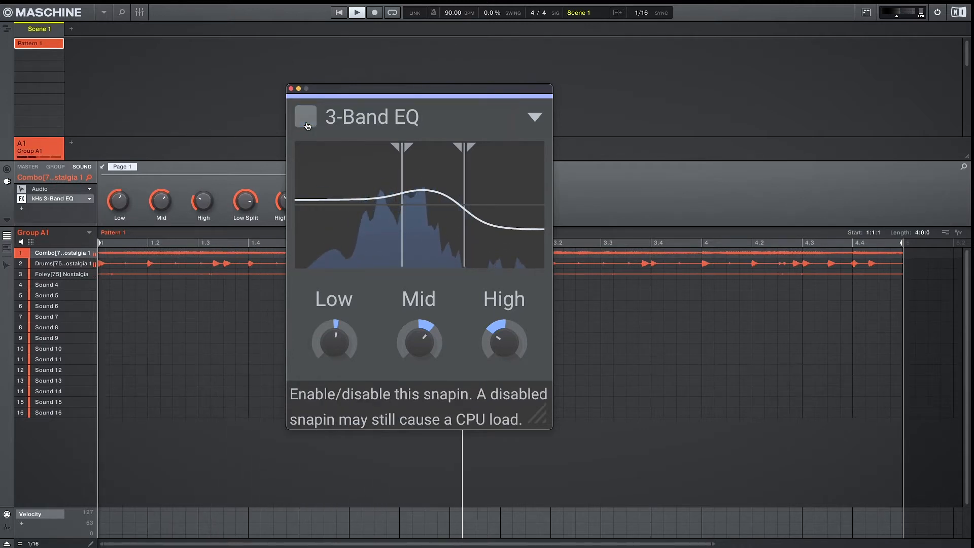
left_click(306, 120)
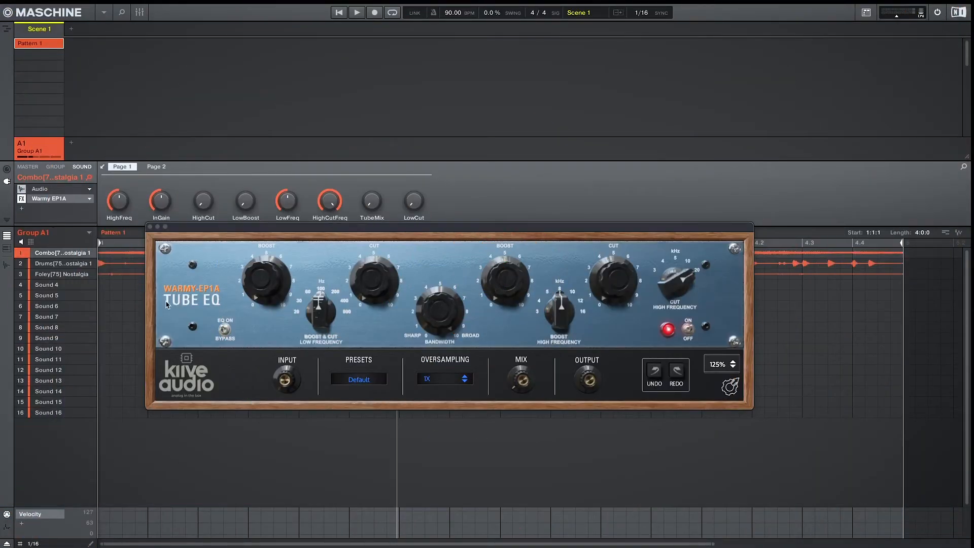
Set the Tube EQ input to -10.0 dB and inspect the preset browser and oversampling options
left_click_drag(285, 380, 315, 481)
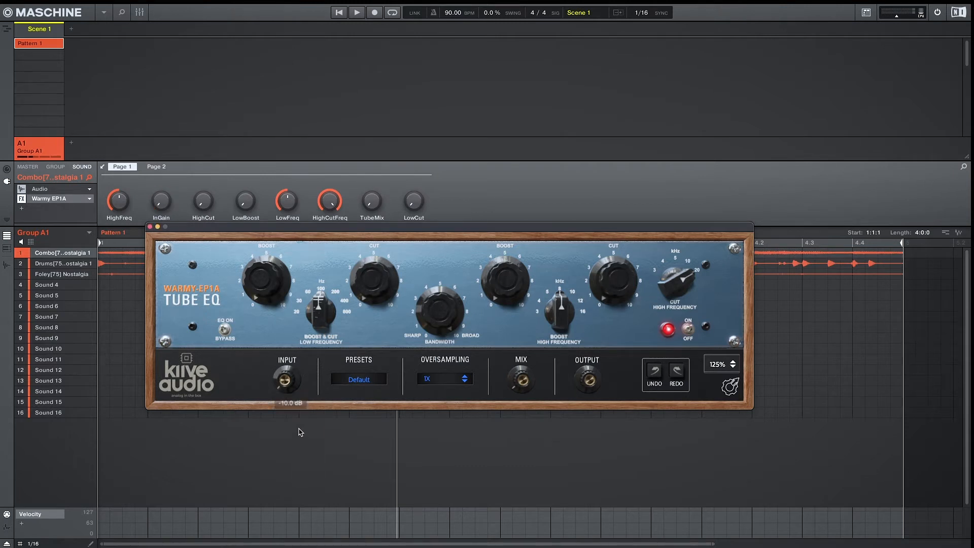
left_click(360, 380)
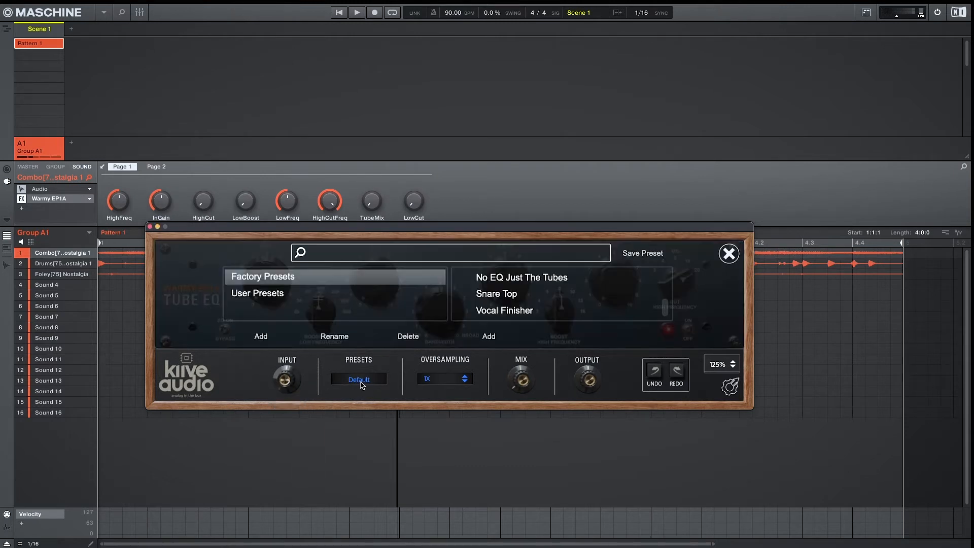
left_click(361, 385)
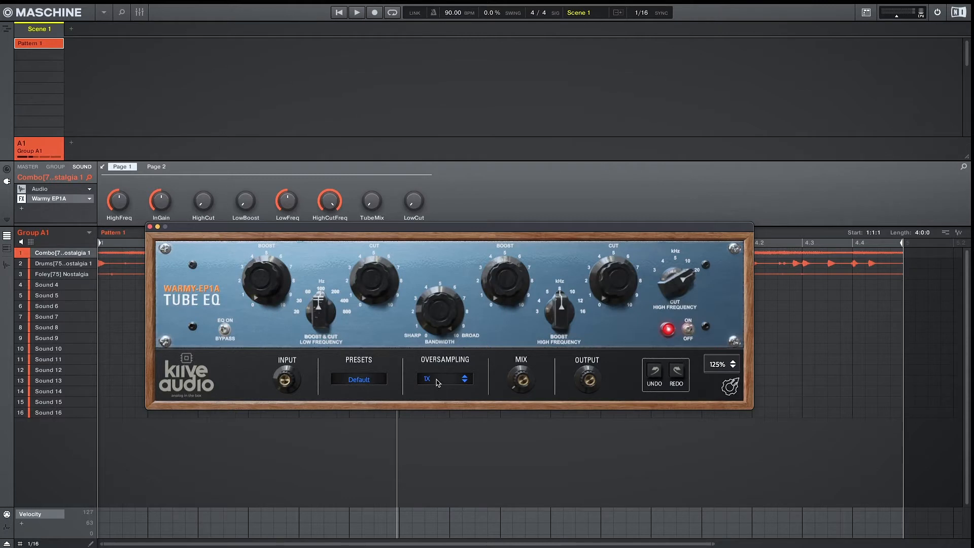
left_click(438, 383)
left_click(439, 382)
Adjust the low-frequency selector and raise the low Boost amount
mouse_move(315, 322)
left_mouse_down()
mouse_move(298, 353)
mouse_move(300, 376)
mouse_move(305, 308)
left_mouse_up()
left_click(265, 293)
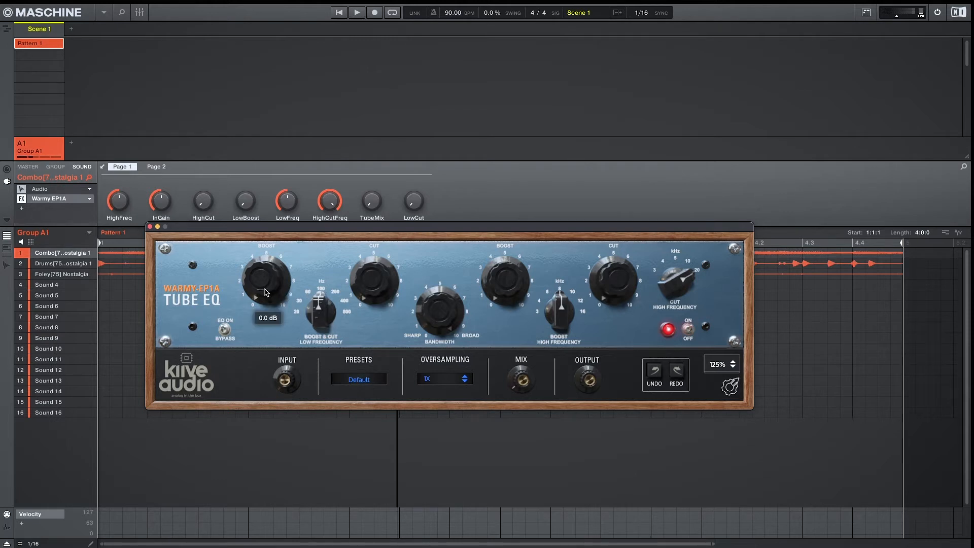
left_click_drag(242, 193, 258, 130)
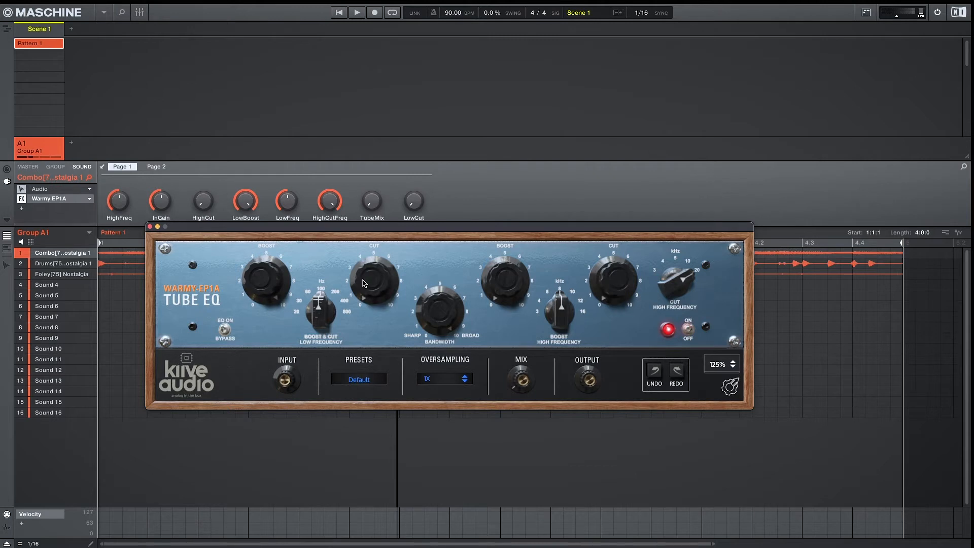
Try turning up the low Cut knob, then reset it to its default
left_click_drag(364, 283, 363, 74)
double_click(367, 268)
left_click_drag(434, 320, 434, 322)
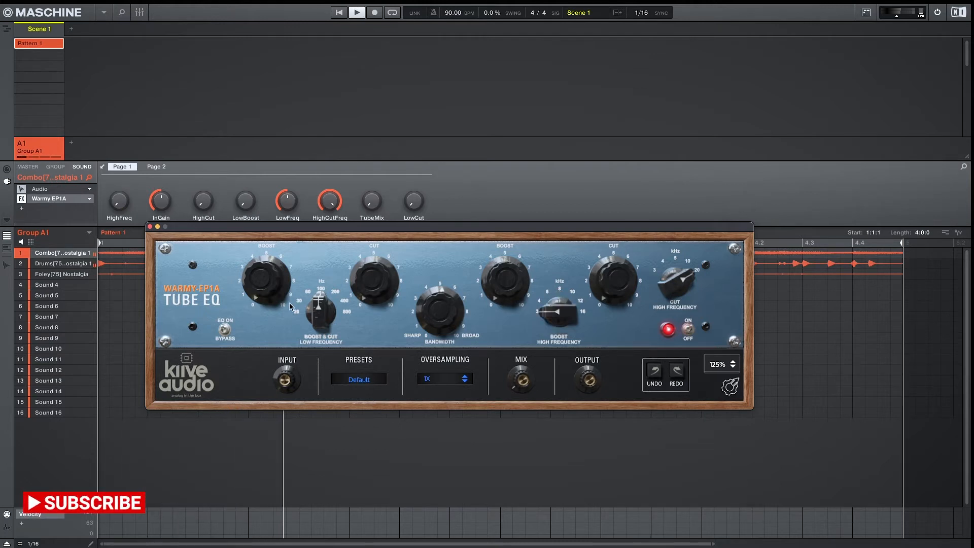
Raise the low Boost, move the low-frequency selector higher and add some low Cut
left_click_drag(263, 293, 248, 228)
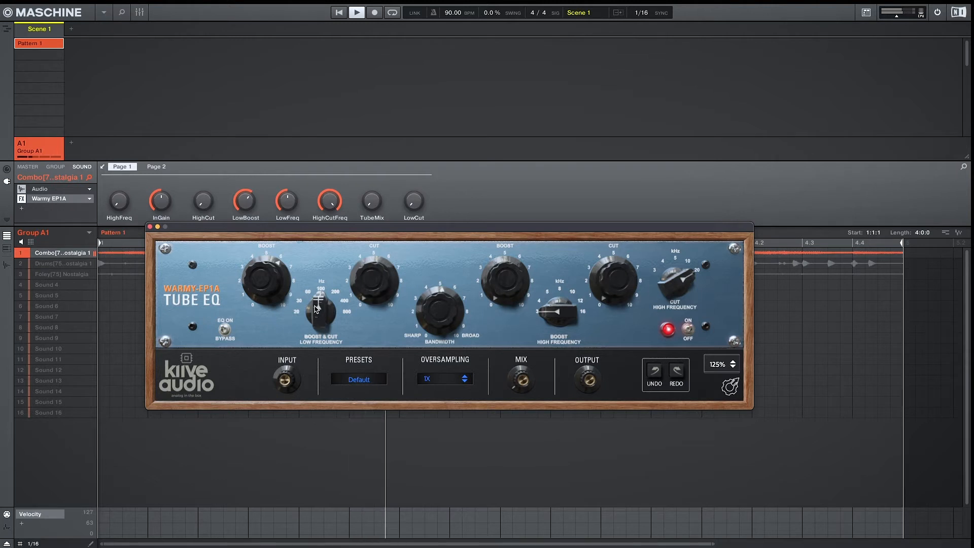
left_click_drag(322, 325, 320, 315)
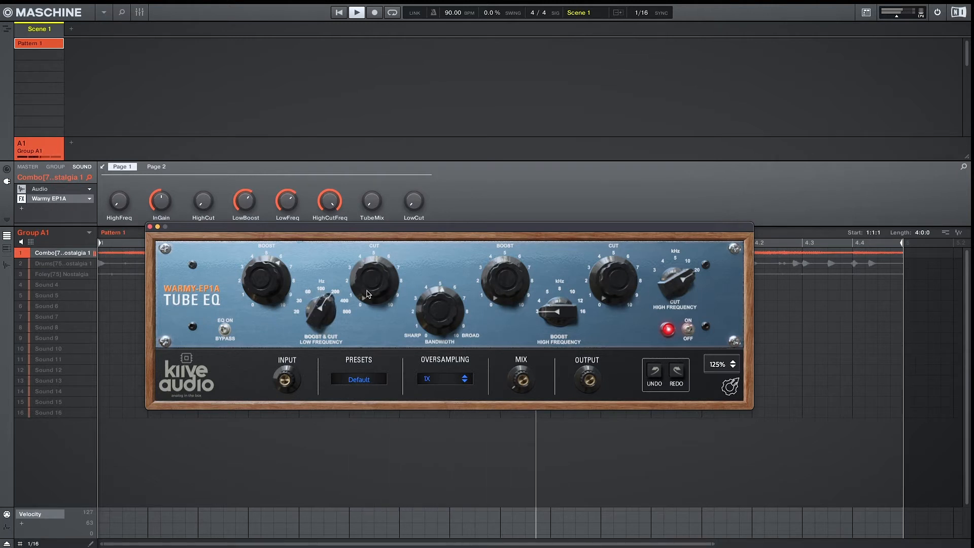
left_click_drag(359, 281, 358, 250)
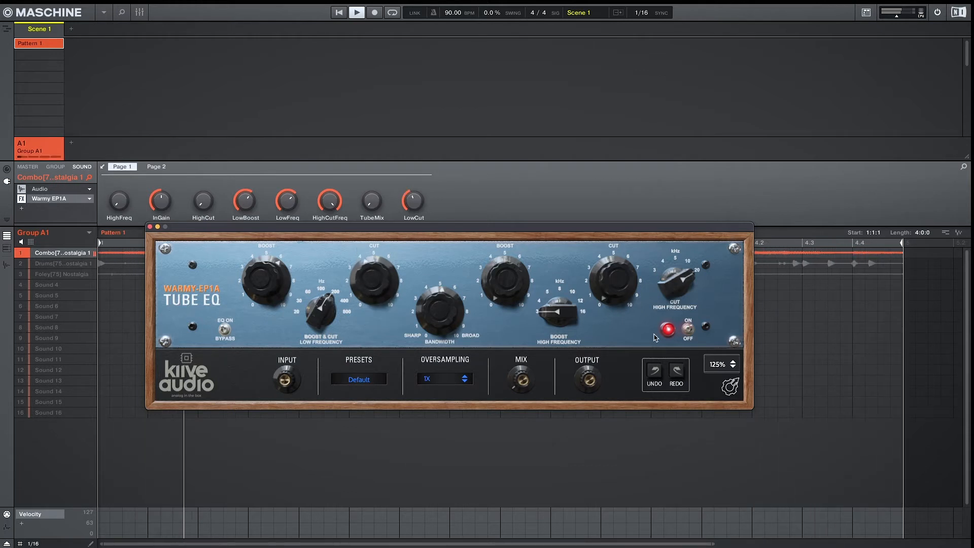
Switch the EQ off and on to compare, then pick a higher boost frequency and raise the high Boost
left_click(688, 329)
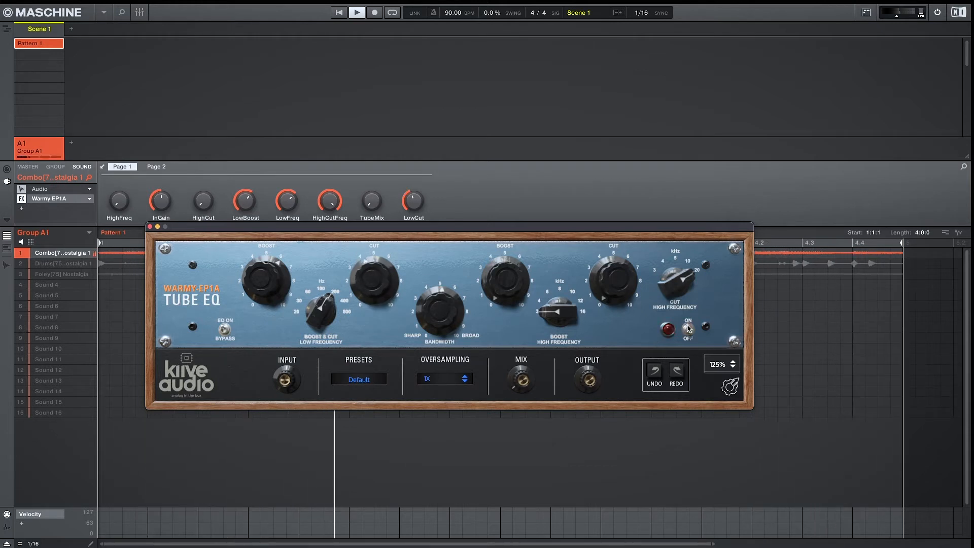
left_click(688, 328)
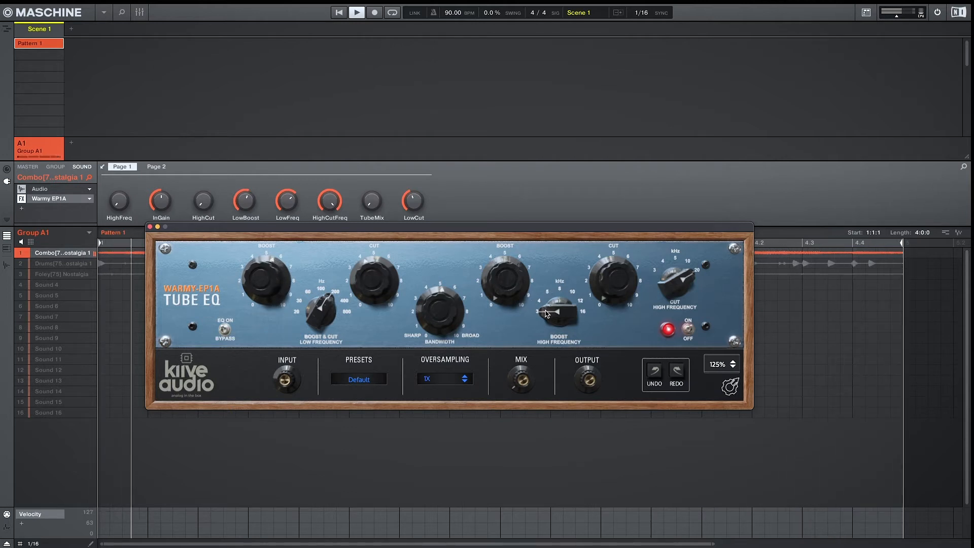
left_click(542, 288)
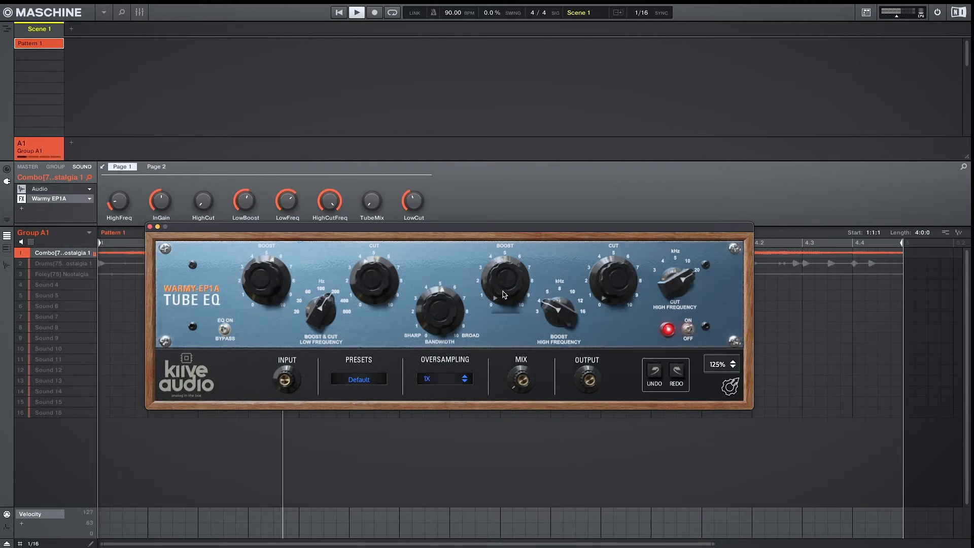
left_click_drag(501, 291, 499, 235)
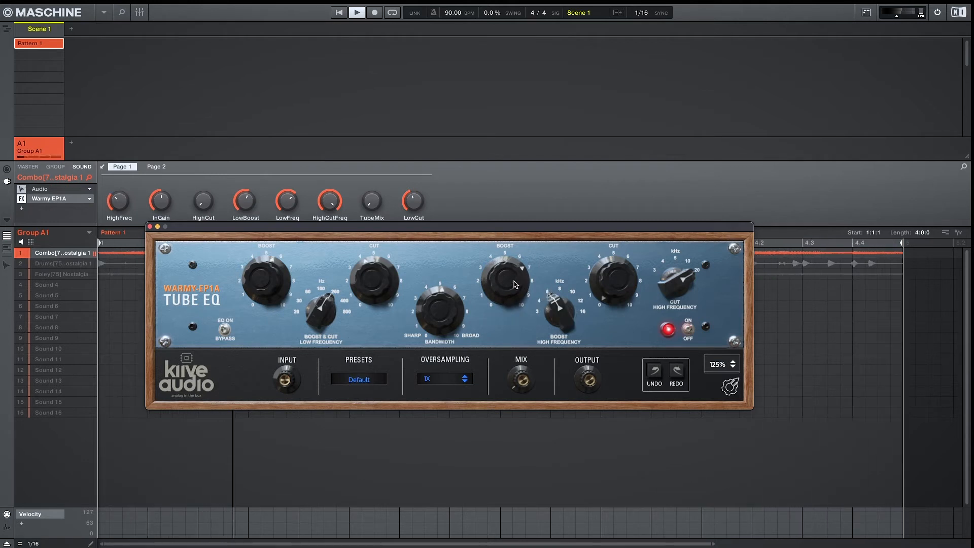
Switch the Tube EQ off and back on to compare
mouse_move(514, 283)
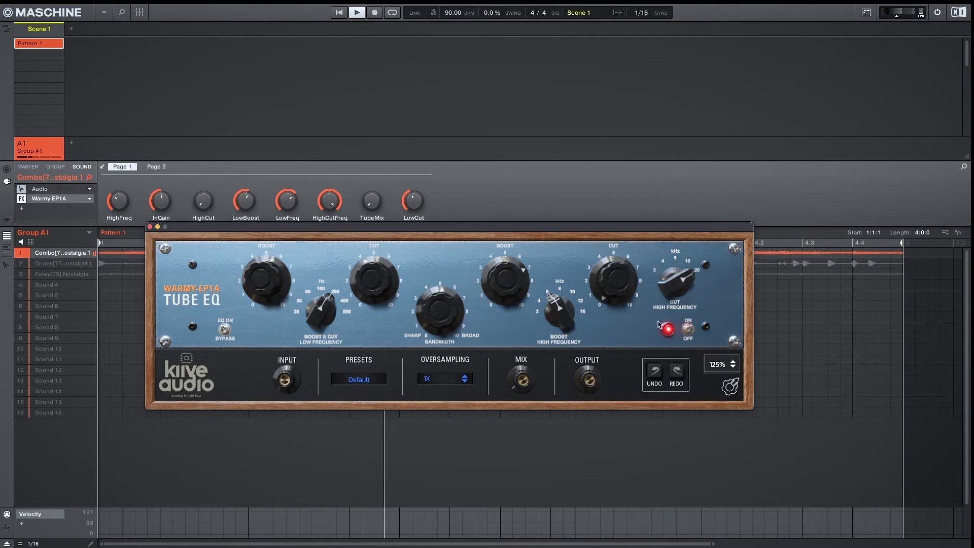
left_click(688, 330)
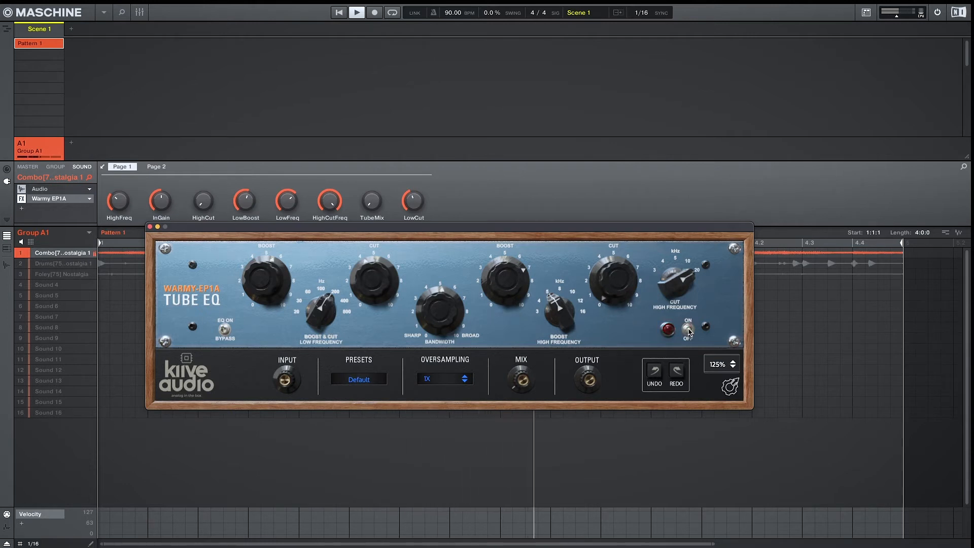
left_click(688, 330)
Turn up the high Cut knob and fine-tune it to trim the top end
left_click_drag(599, 283, 587, 250)
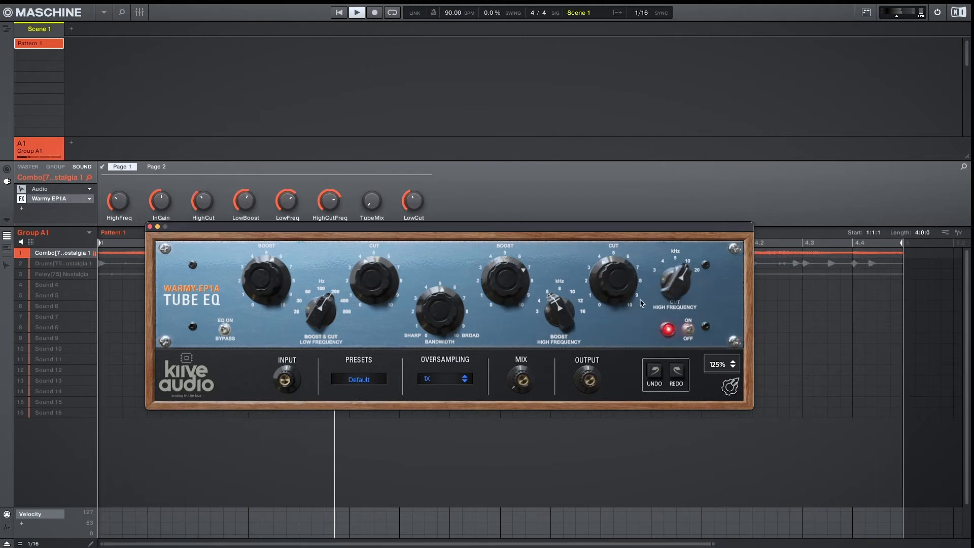
mouse_move(628, 272)
left_click_drag(628, 273, 628, 243)
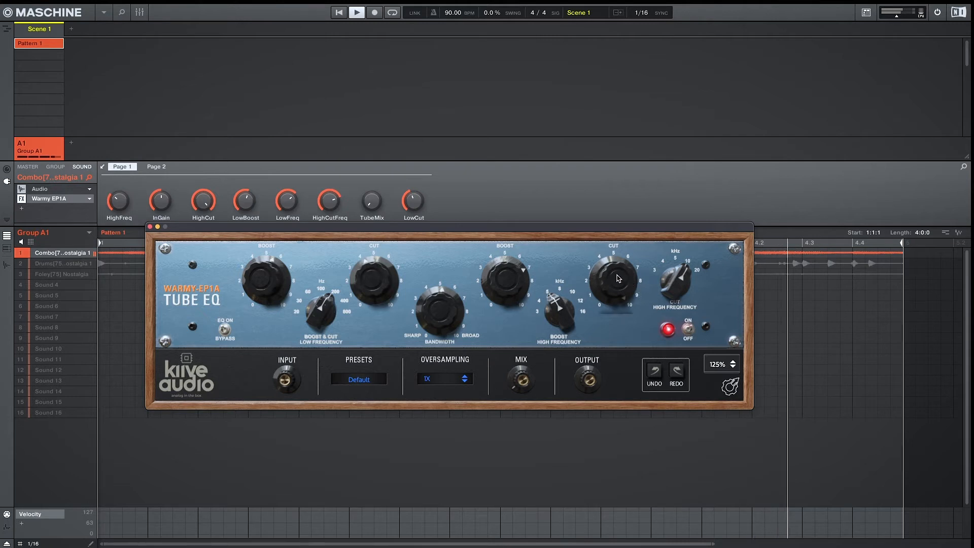
left_click_drag(617, 292, 616, 304)
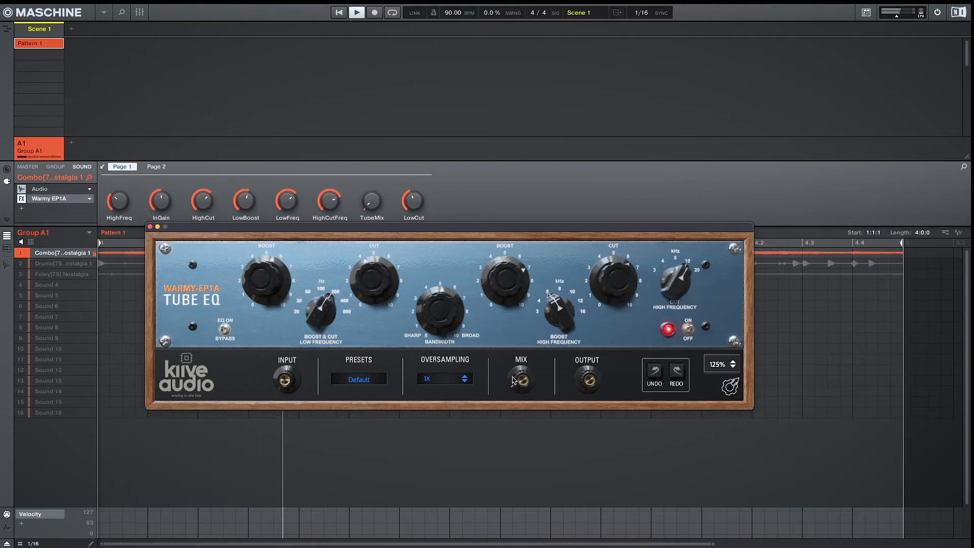
Lower the Mix, then switch the Tube EQ off and back on to compare
left_click_drag(516, 386, 512, 339)
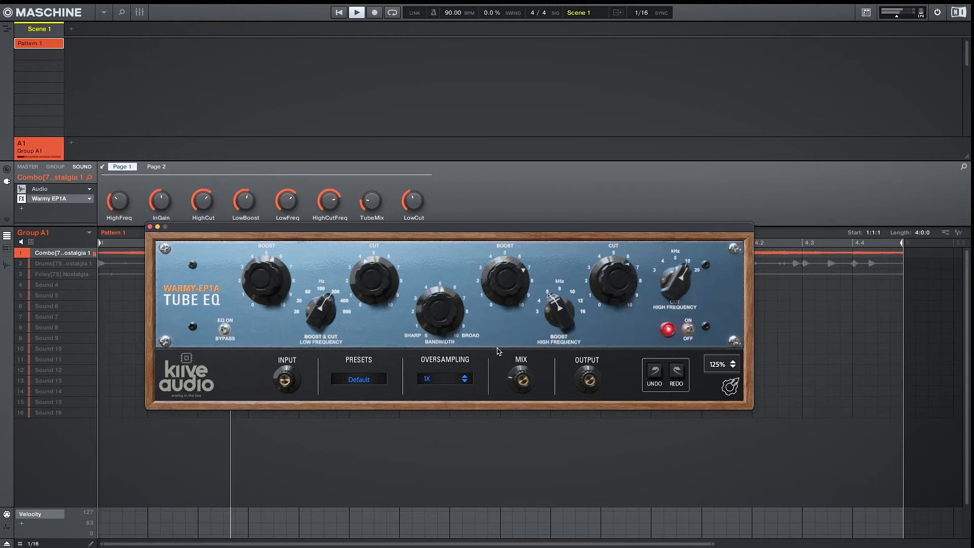
mouse_move(274, 371)
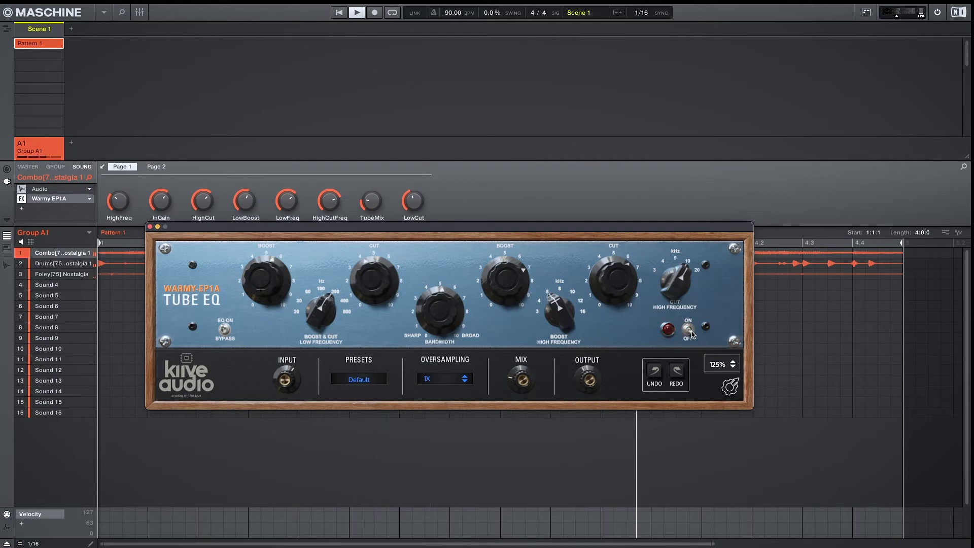
left_click(689, 330)
left_click(689, 330)
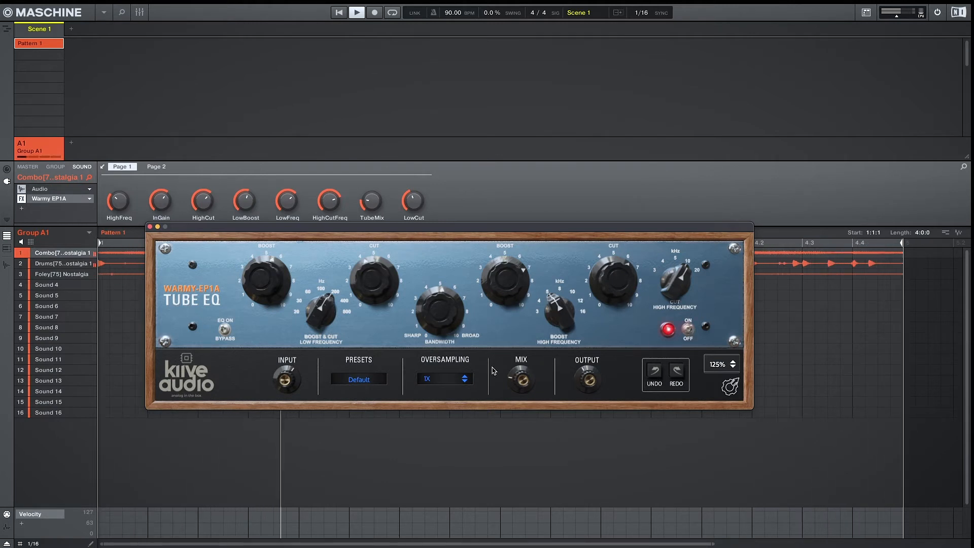
mouse_move(294, 387)
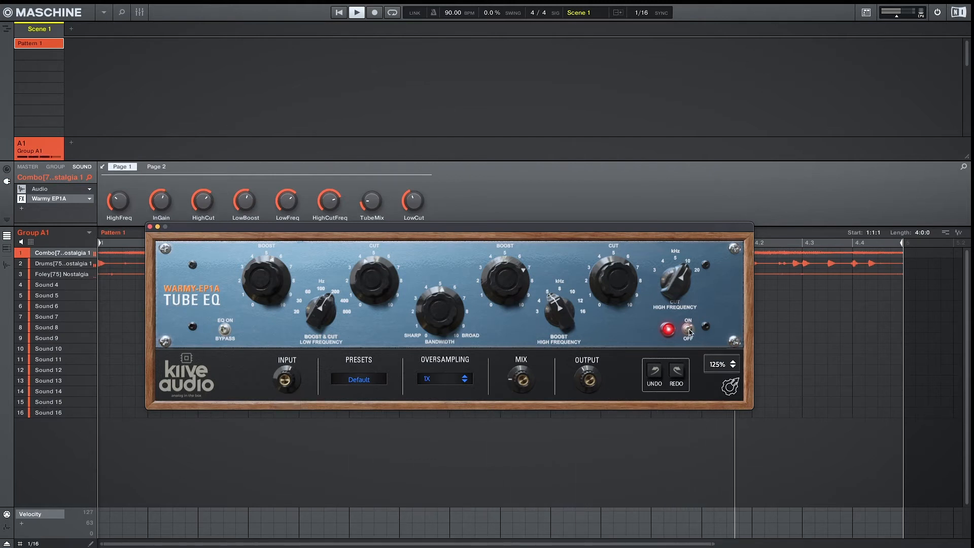
Toggle the Tube EQ off and on repeatedly to compare the processed Combo sound
left_click(688, 329)
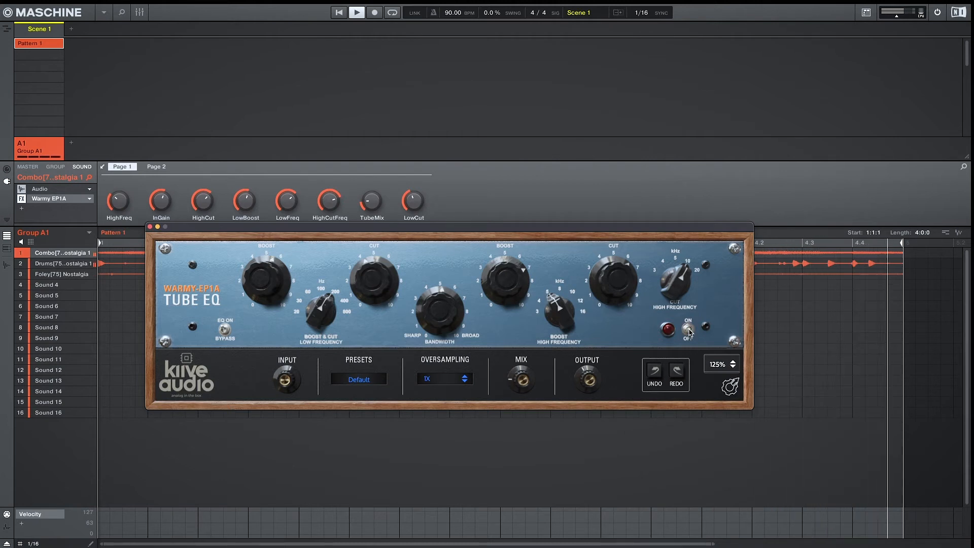
left_click(689, 330)
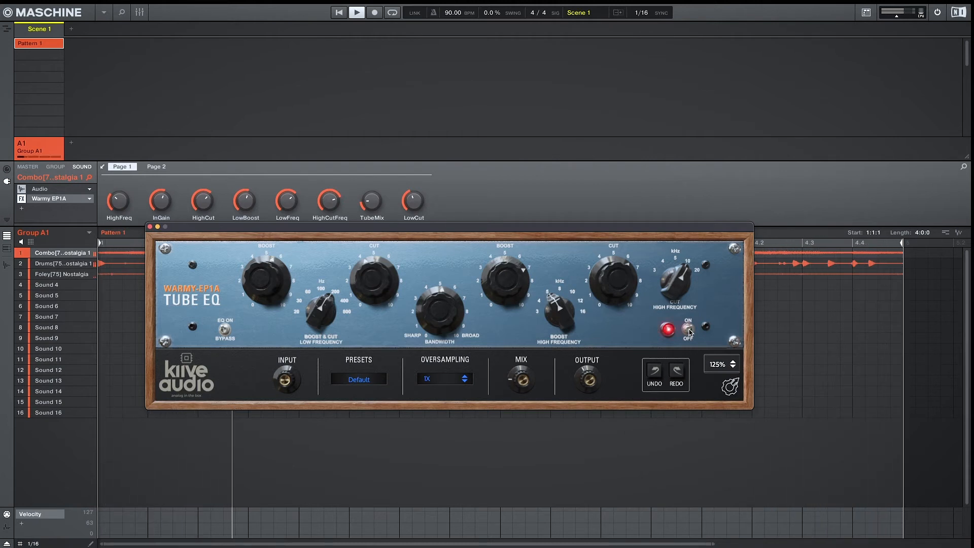
left_click(689, 329)
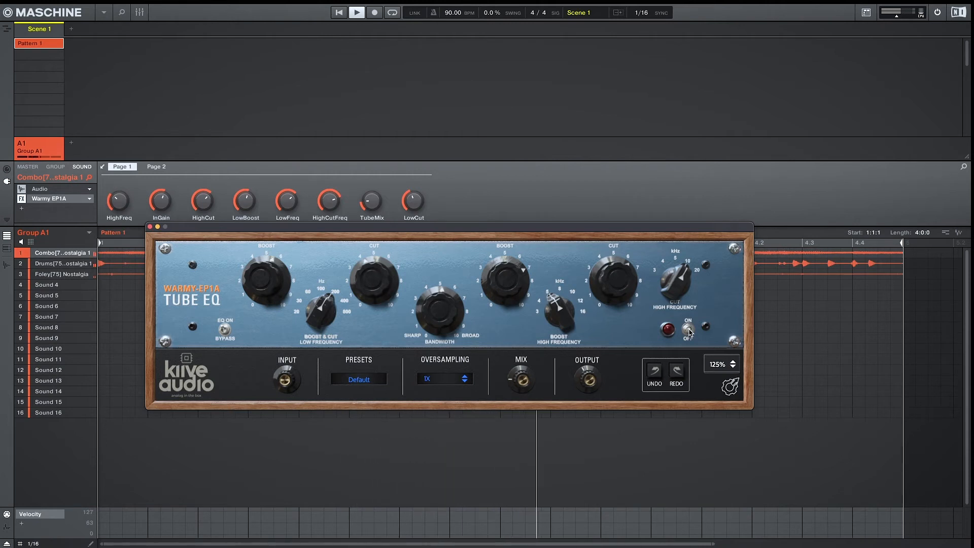
left_click(689, 329)
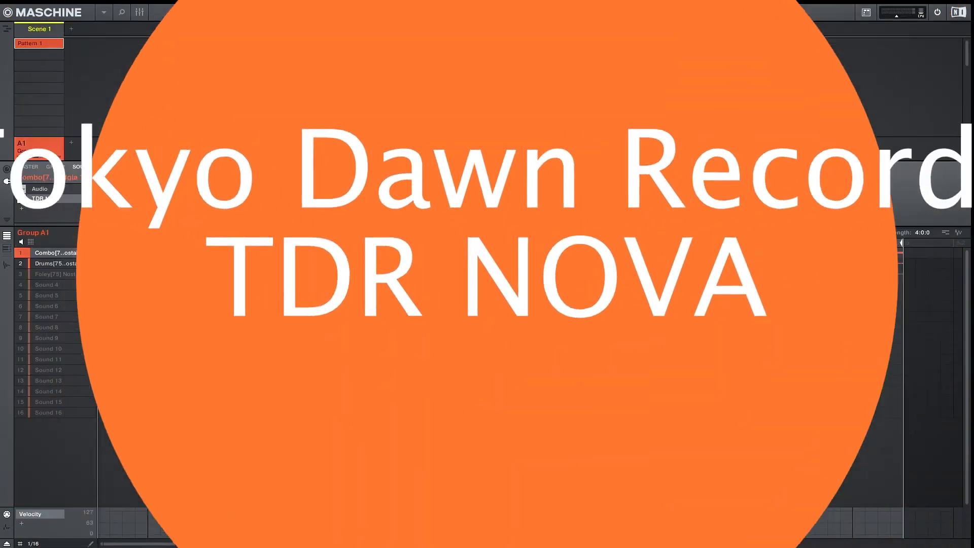
In TDR Nova, set the high-pass slope to 72dB/oct and turn off the high-pass and low-pass filters
left_click(255, 421)
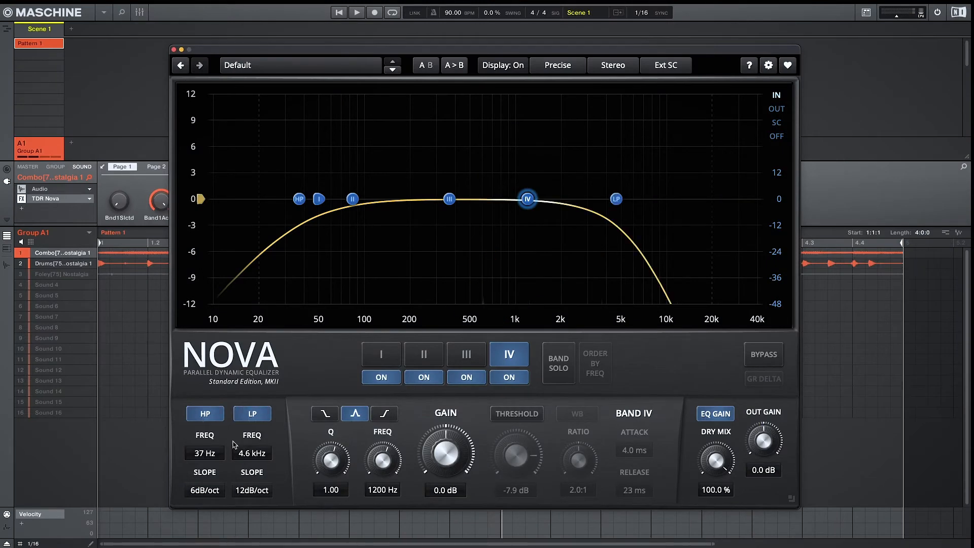
left_click(208, 490)
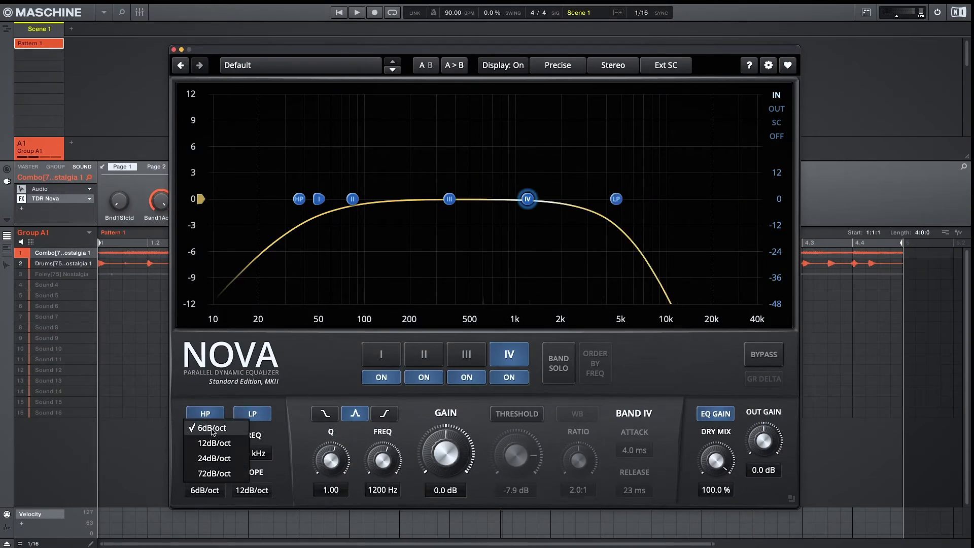
left_click(223, 476)
left_click(218, 416)
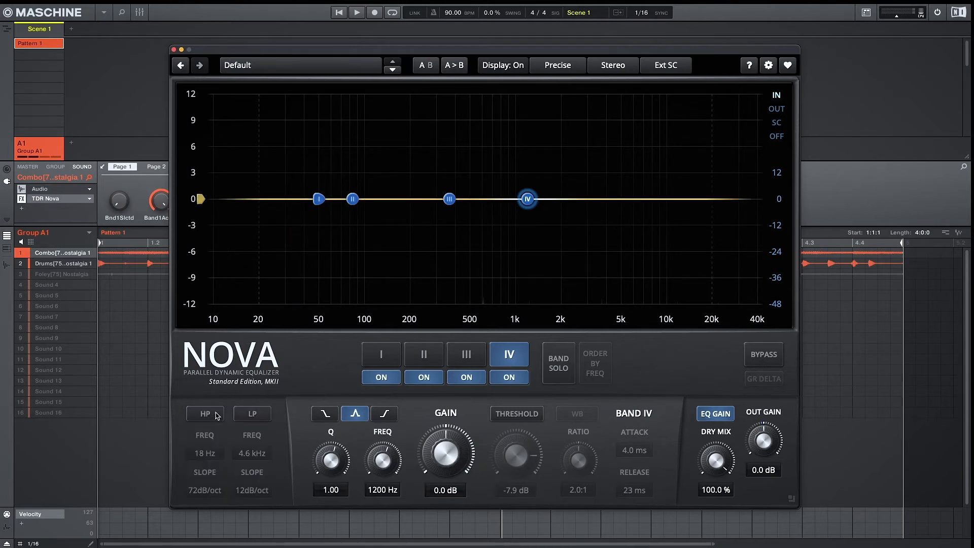
Select band III and boost its gain to 2.6 dB
left_click(382, 357)
left_click(425, 358)
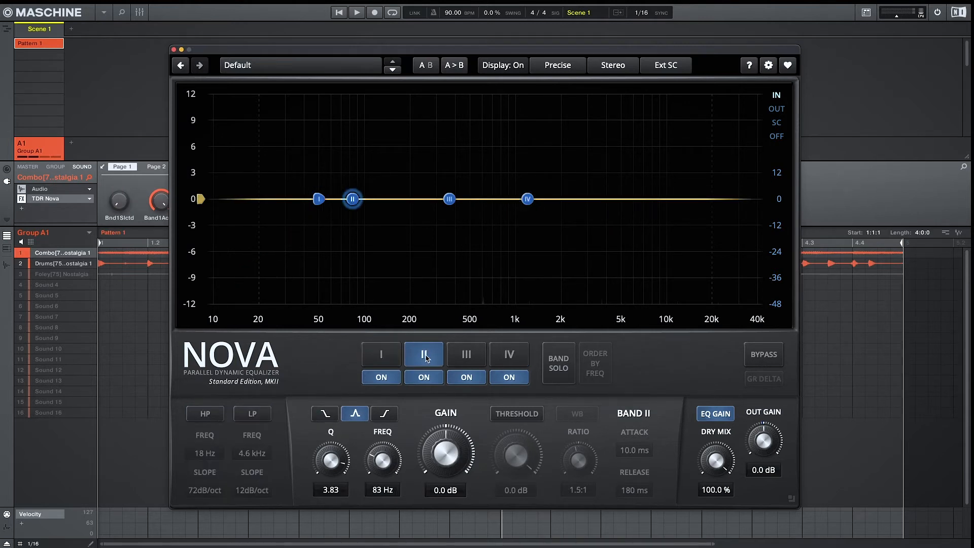
left_click(470, 354)
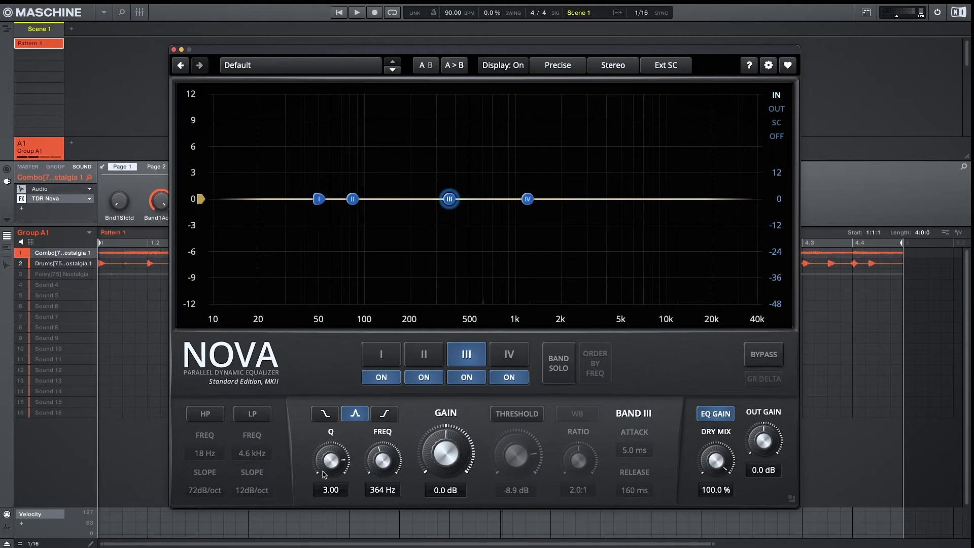
left_click_drag(449, 437, 449, 431)
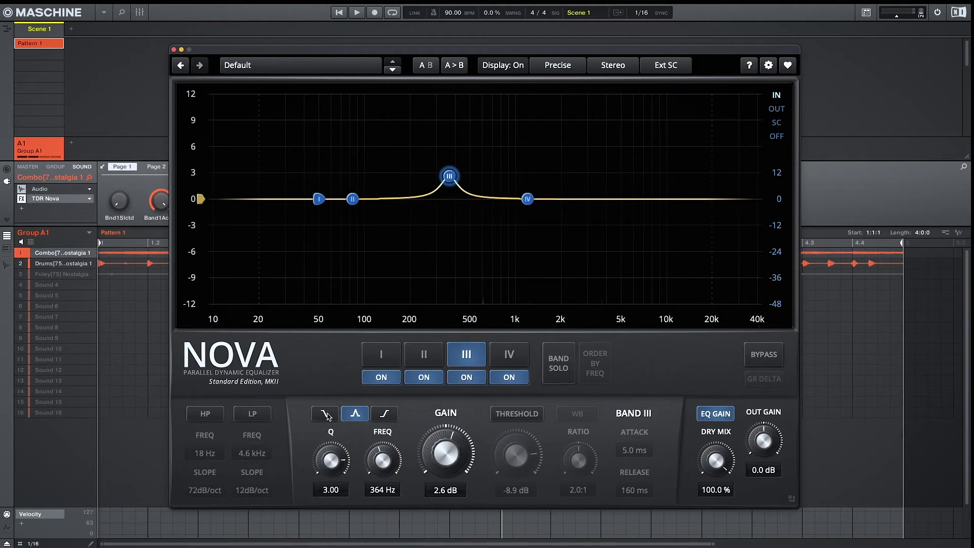
Select band I and boost its low shelf gain to 4.3 dB
left_click(373, 351)
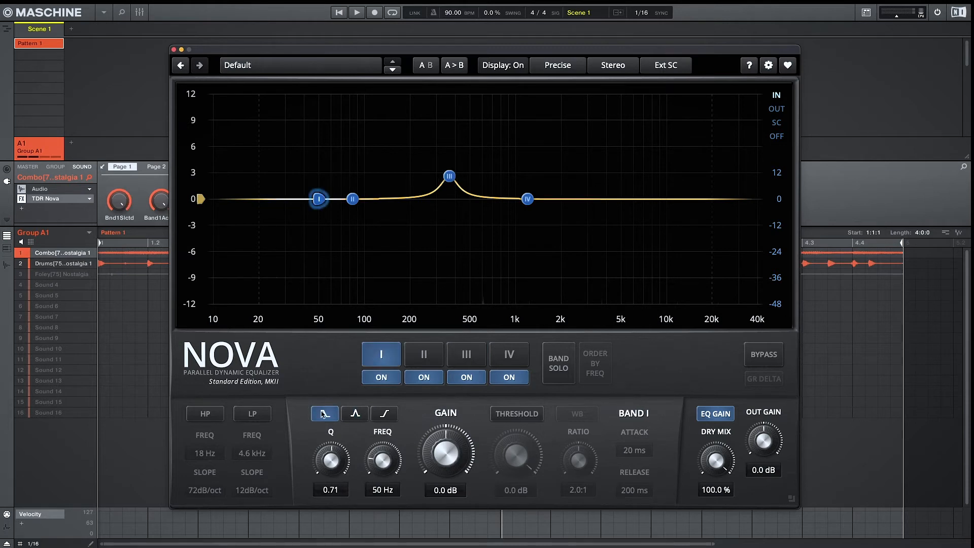
left_click_drag(445, 462, 443, 429)
Switch band IV to a high shelf and cut its gain to -2.7 dB
left_click(528, 200)
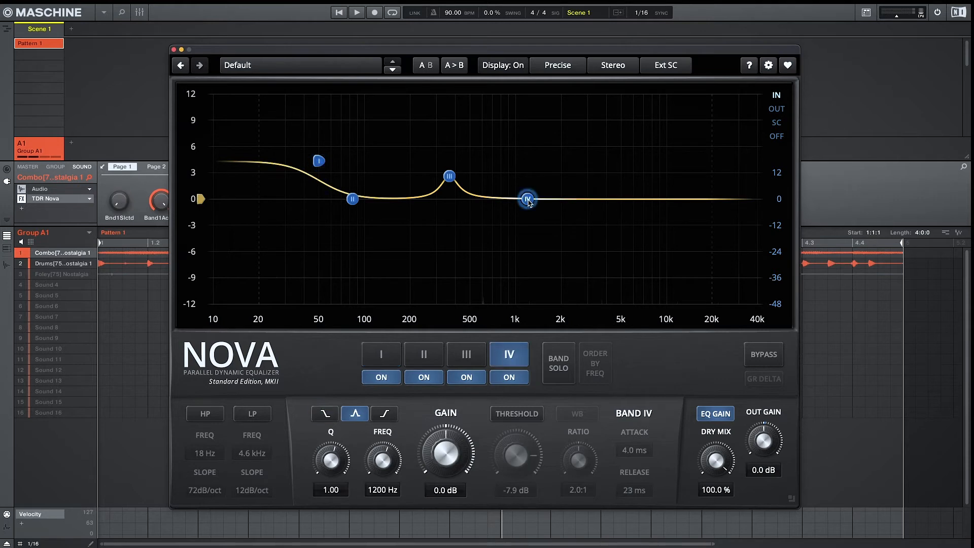
left_click(385, 414)
left_click_drag(449, 451, 448, 473)
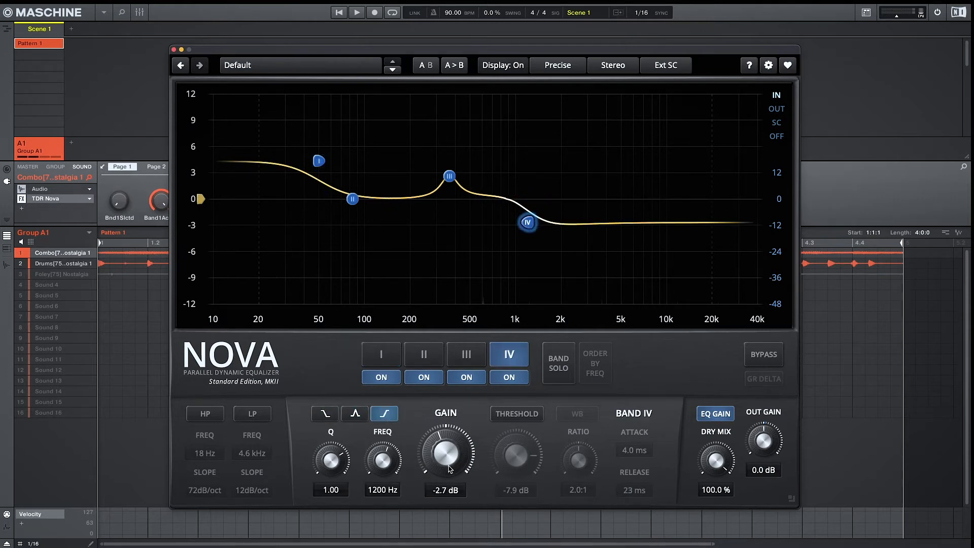
Switch band IV's dynamic threshold on and back off
left_click(509, 415)
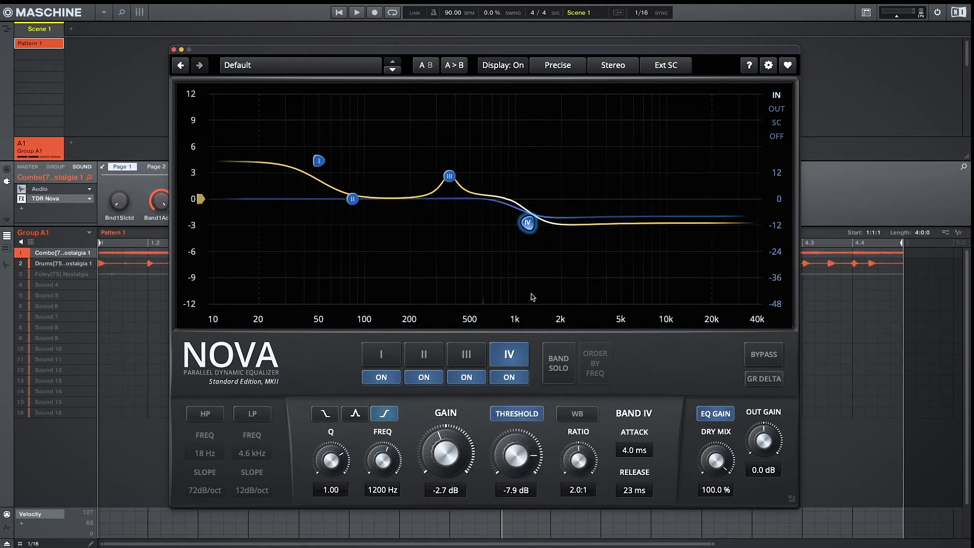
left_click(517, 415)
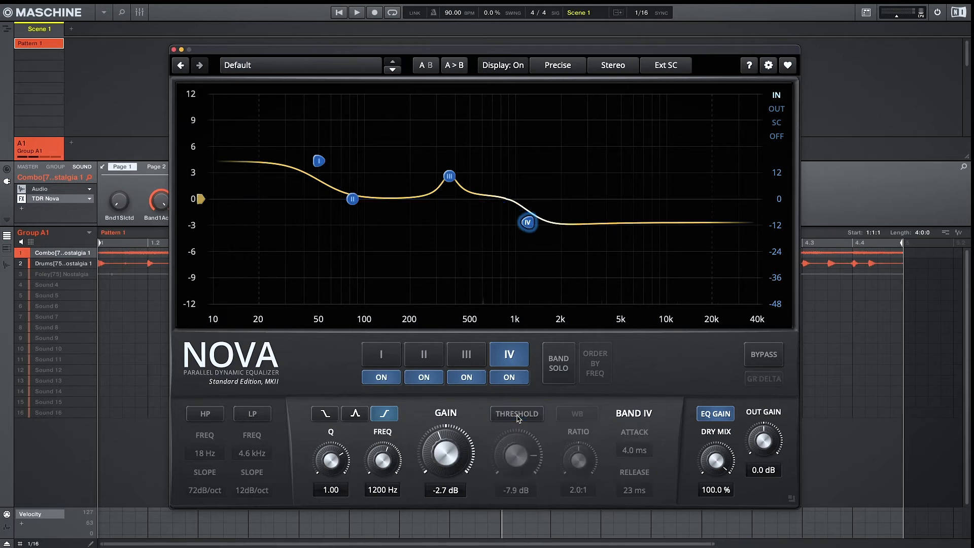
left_click(517, 415)
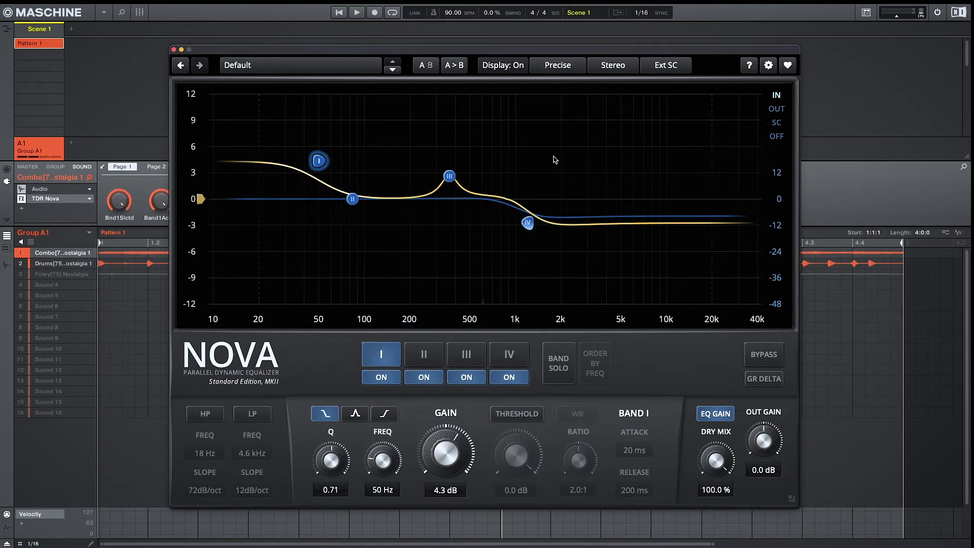
Set Nova's sidechain mode to Int SC
left_click(360, 64)
left_click(360, 63)
left_click(617, 69)
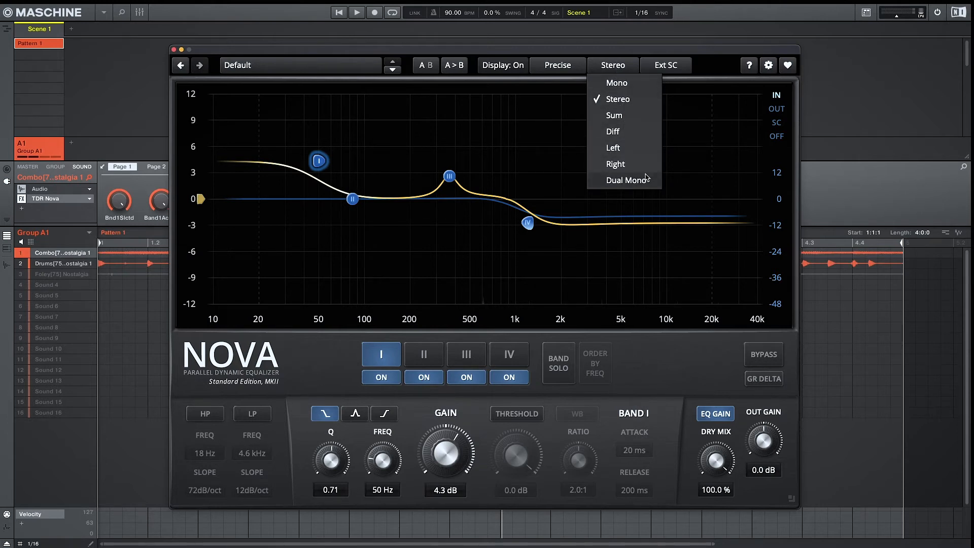
left_click(672, 66)
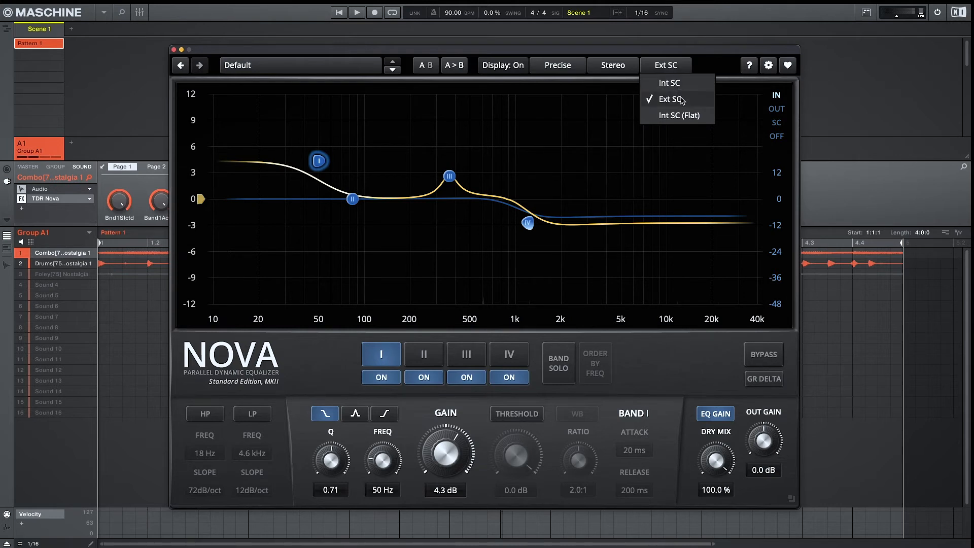
left_click(669, 82)
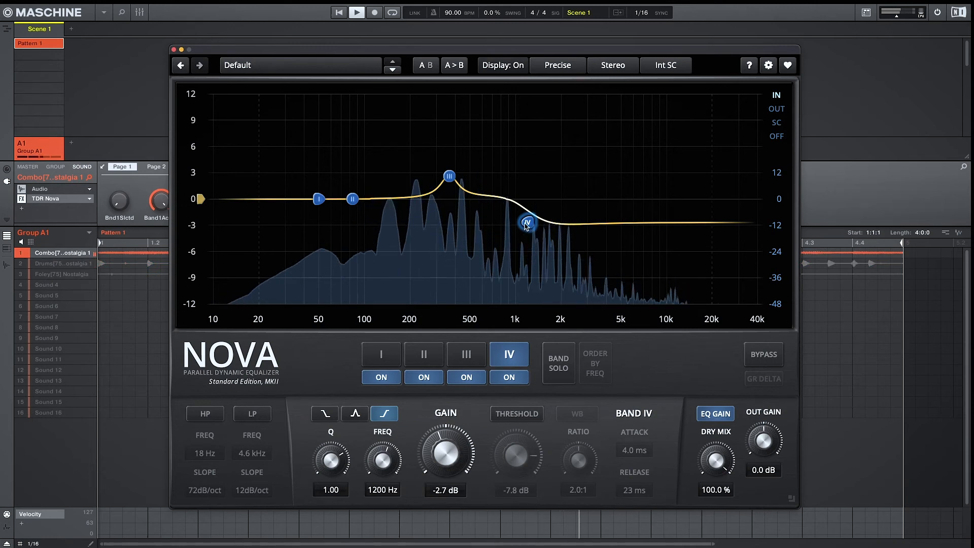
Move band IV's shelf to about 2.7 kHz at -2.2 dB
left_click_drag(535, 226, 583, 219)
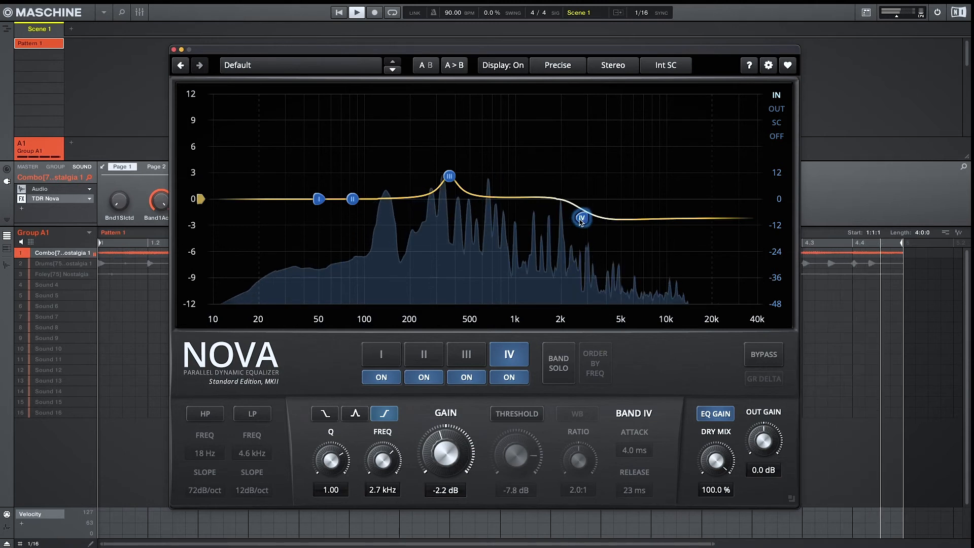
Re-enable the high-pass filter with a 12dB/oct slope and set its frequency to 34 Hz
left_click(202, 418)
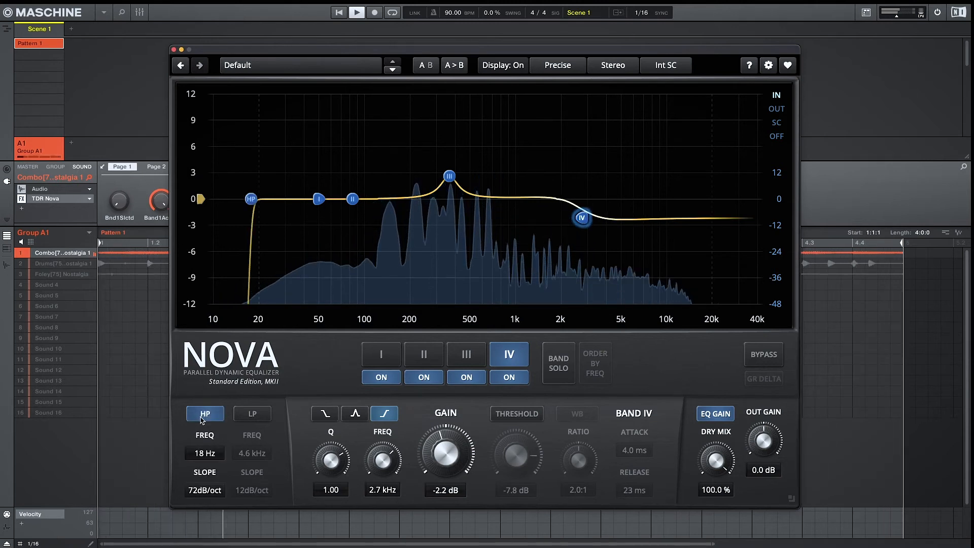
left_click(205, 490)
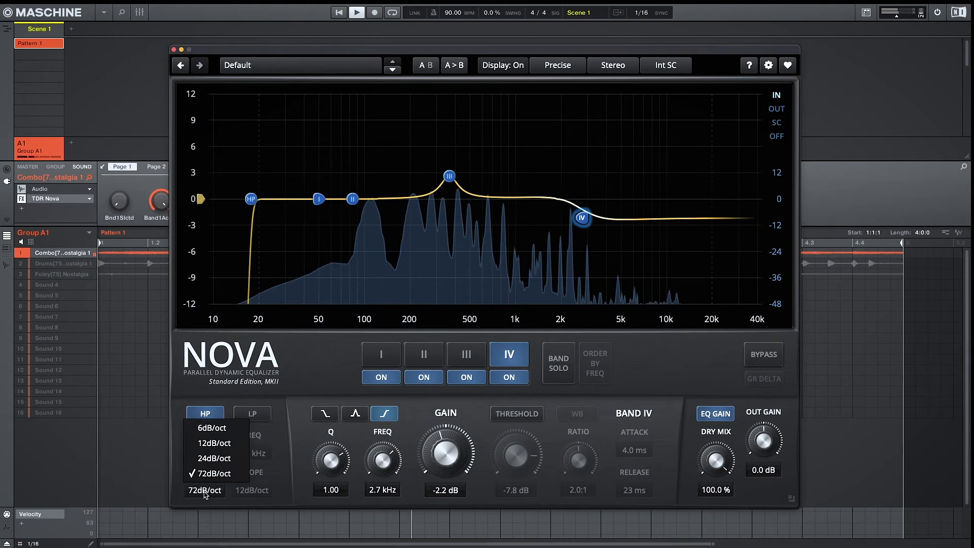
left_click(205, 445)
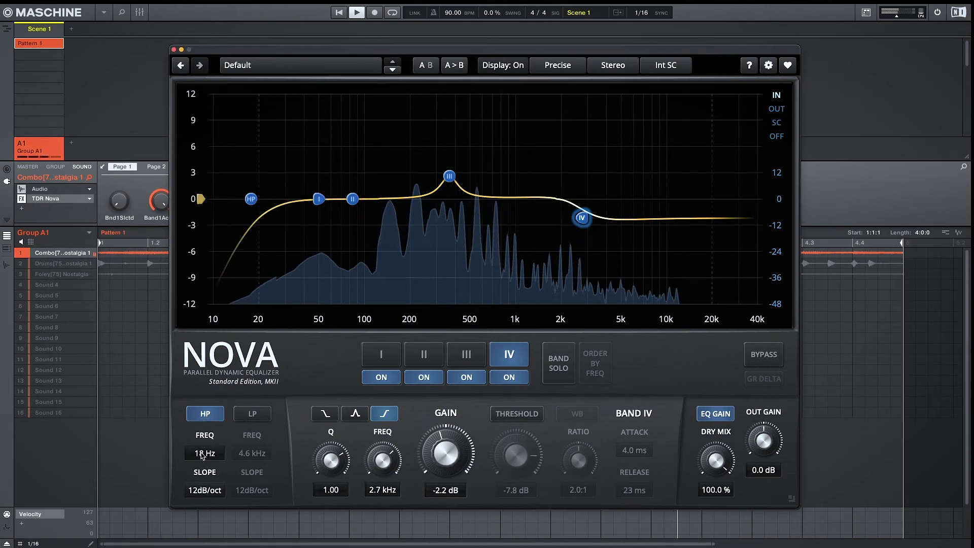
left_click_drag(205, 457, 205, 445)
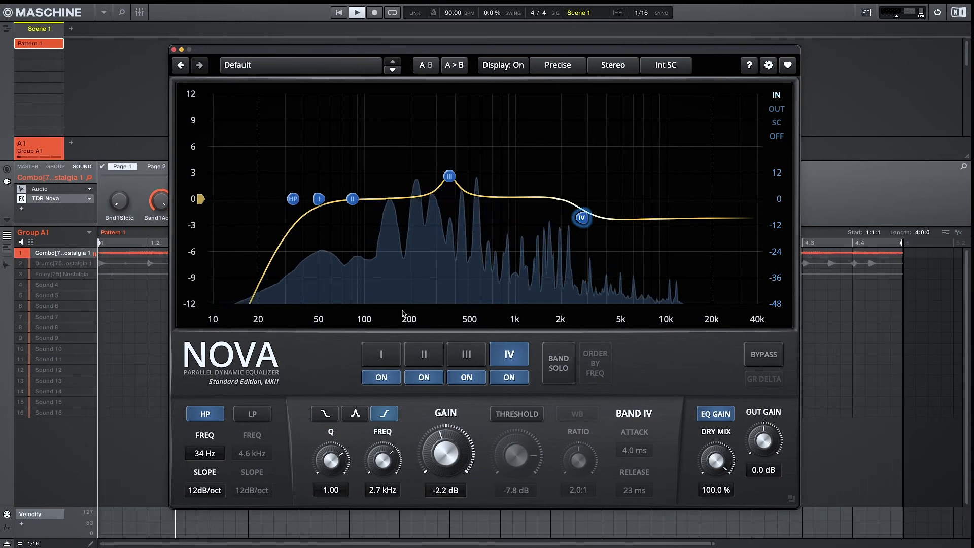
Make band II dynamic with a threshold of about -23 dB and raise its Q to 4.61
left_click(354, 200)
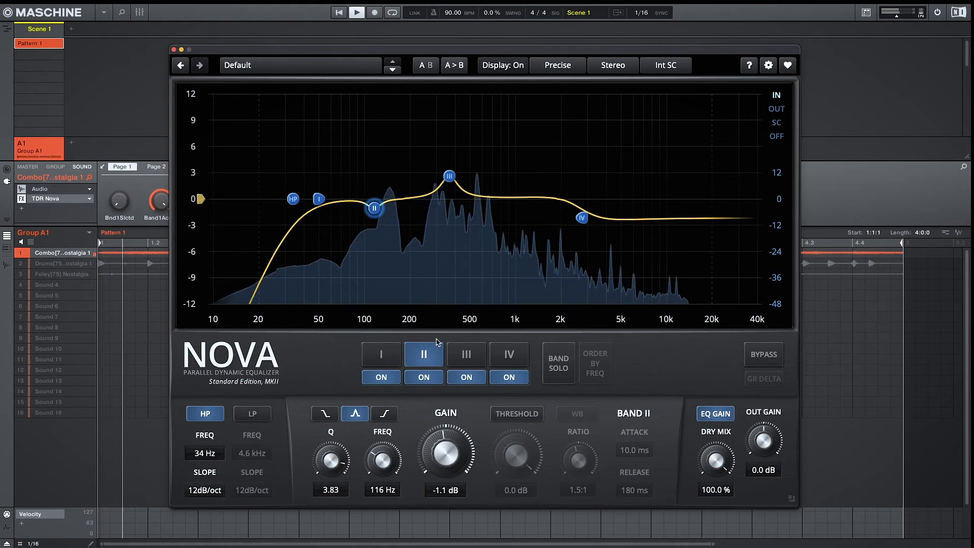
left_click(508, 415)
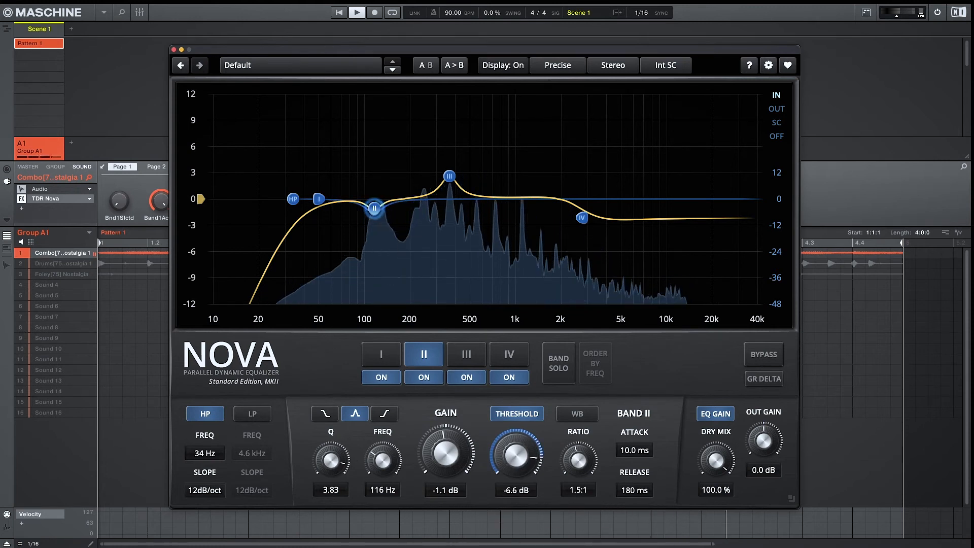
left_click_drag(501, 473, 501, 480)
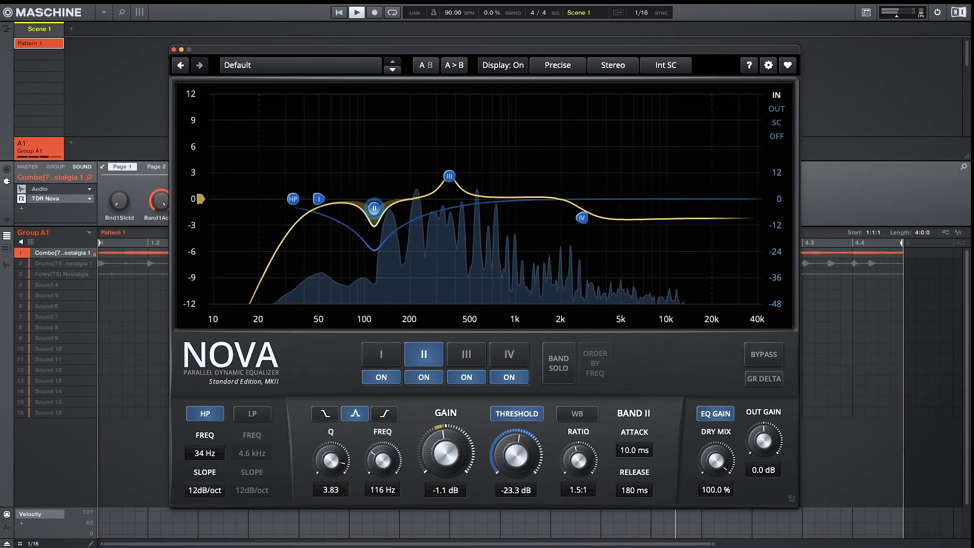
left_click_drag(313, 460, 313, 477)
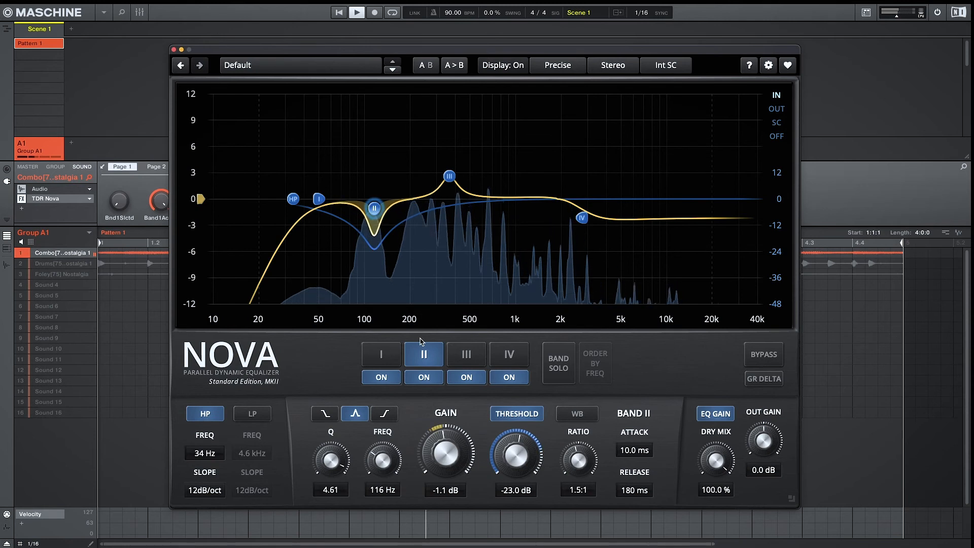
Stop playback and review bands III and IV
key("space")
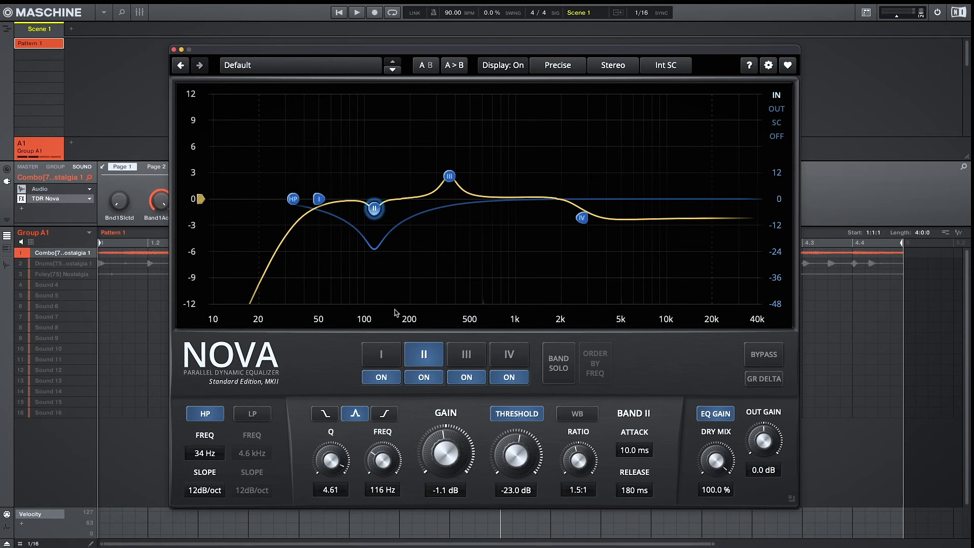
left_click(459, 356)
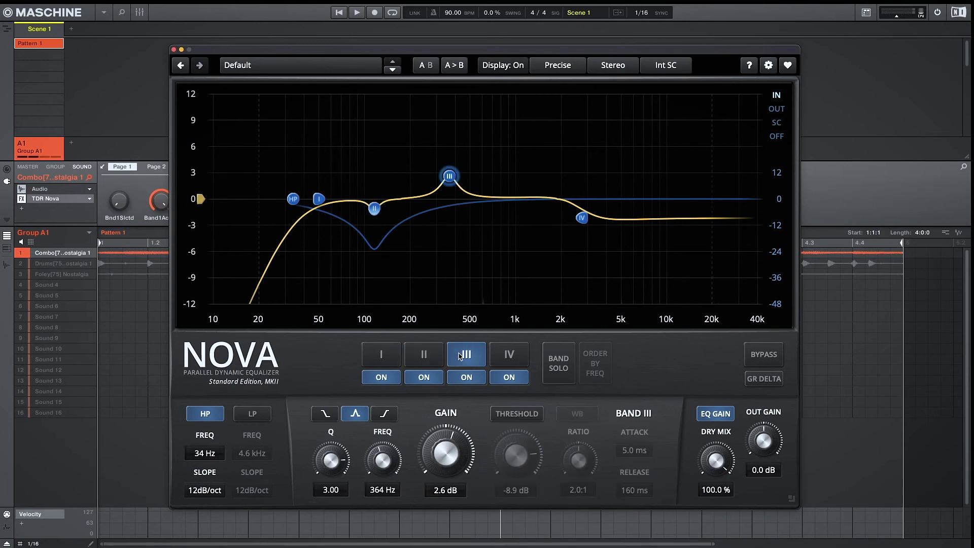
left_click(511, 352)
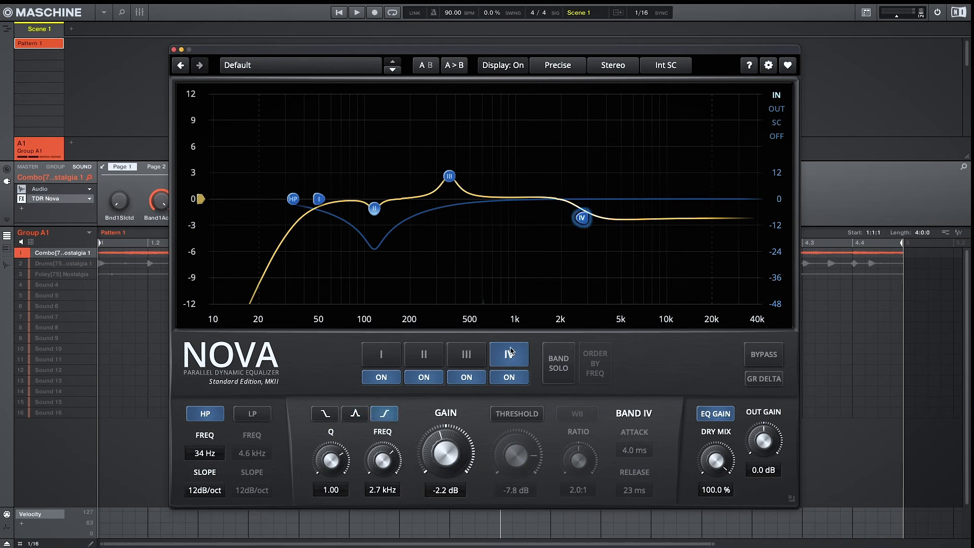
Set Nova's sidechain mode back to Ext SC
left_click(666, 71)
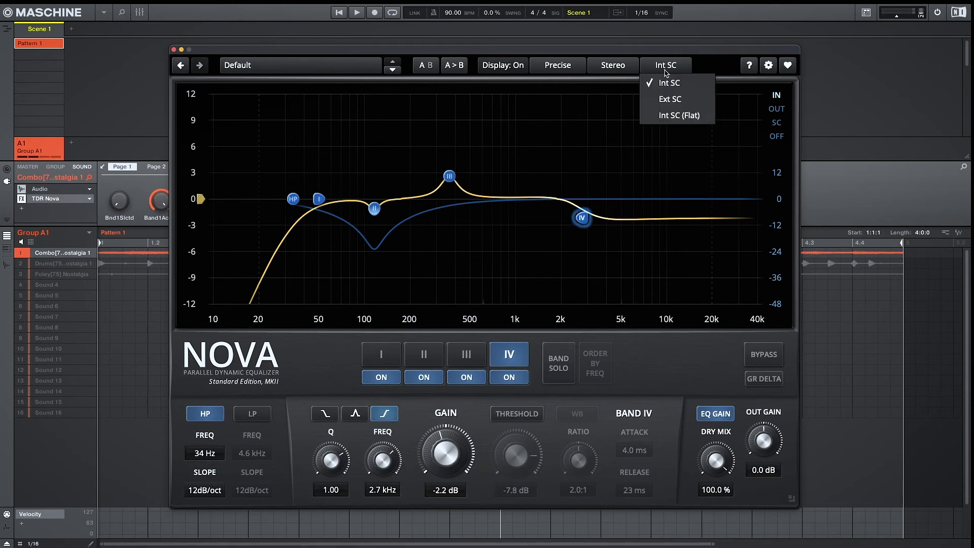
left_click(671, 100)
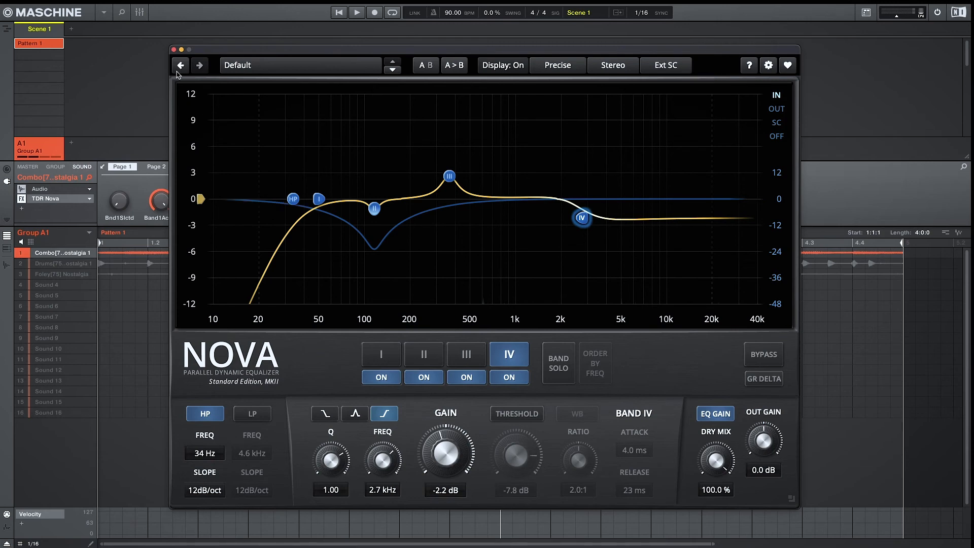
Close the Nova window and open the plugin's Side-Chain Input parameter page
left_click(174, 50)
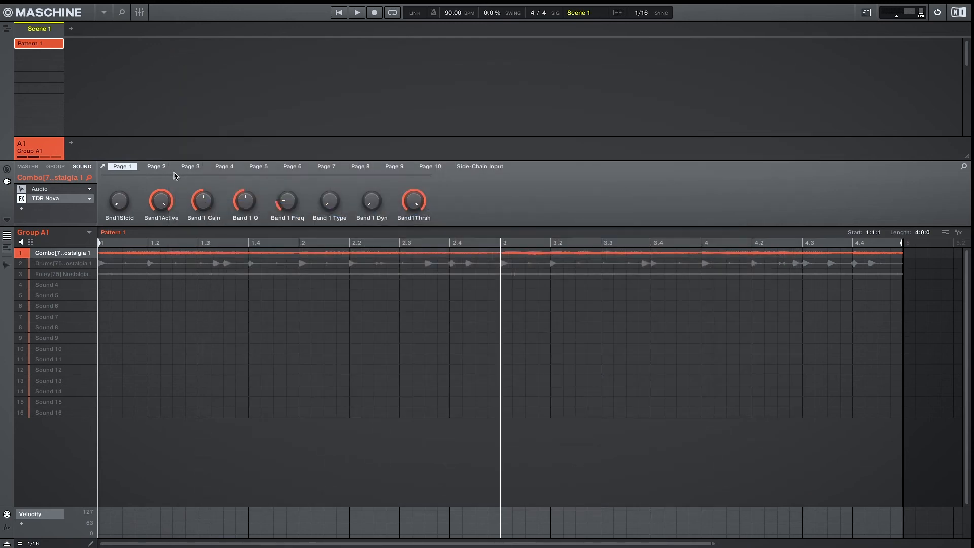
left_click(475, 168)
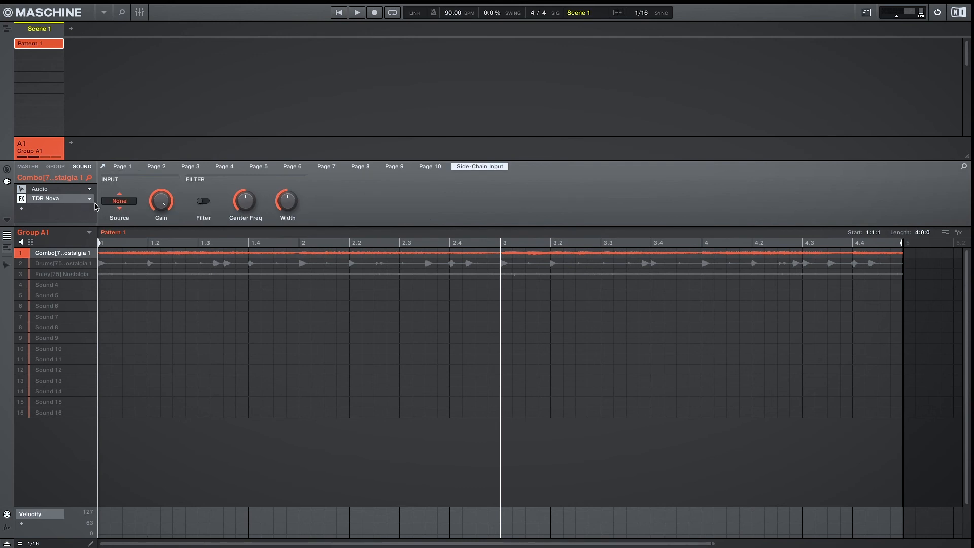
Set Nova's side-chain source to the Drums sound A1:S2 and reopen the Nova window
left_click(116, 202)
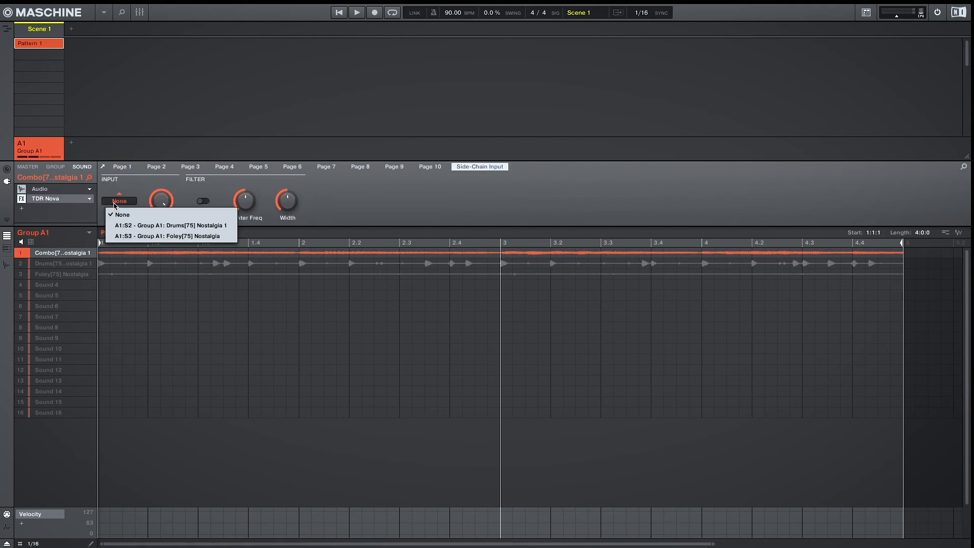
left_click(129, 226)
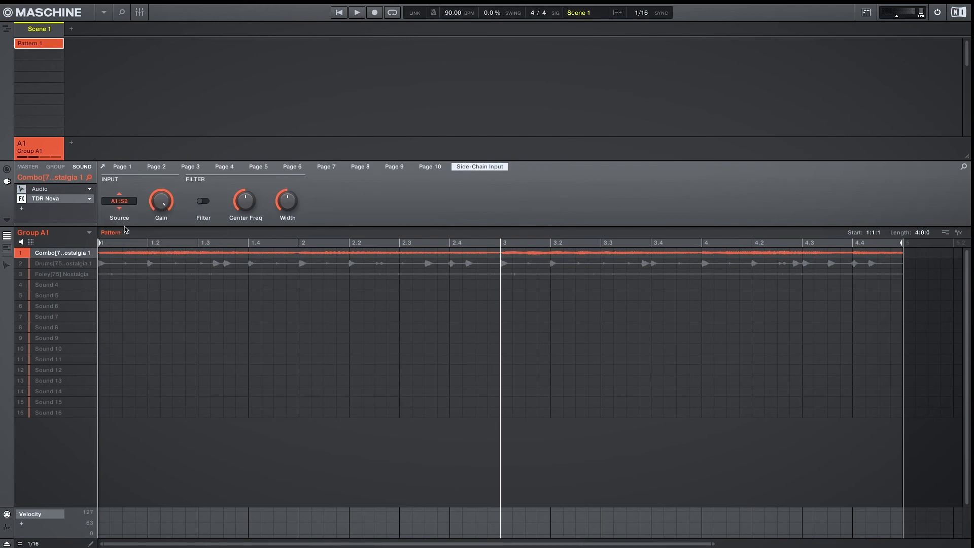
left_click(44, 202)
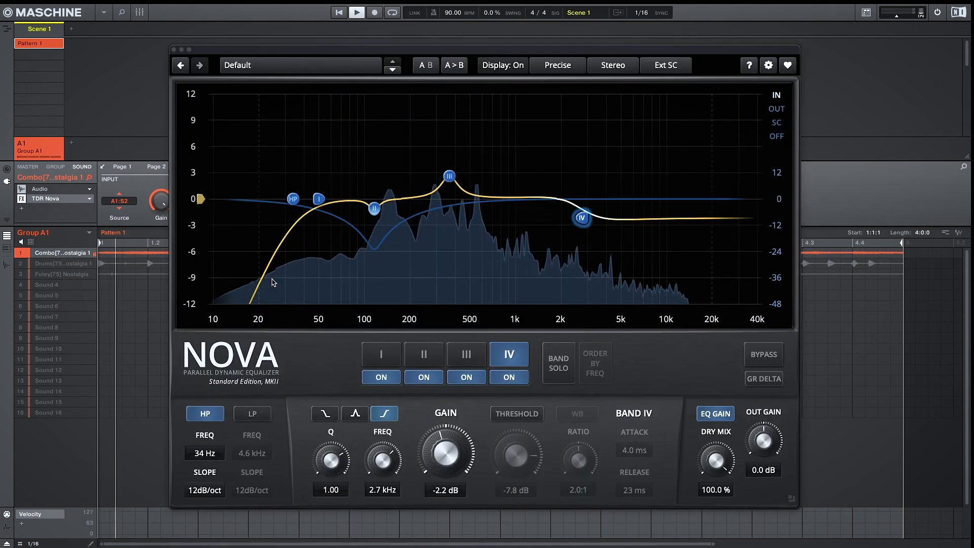
Start playback, select band II and set its release to 101 ms
key("space")
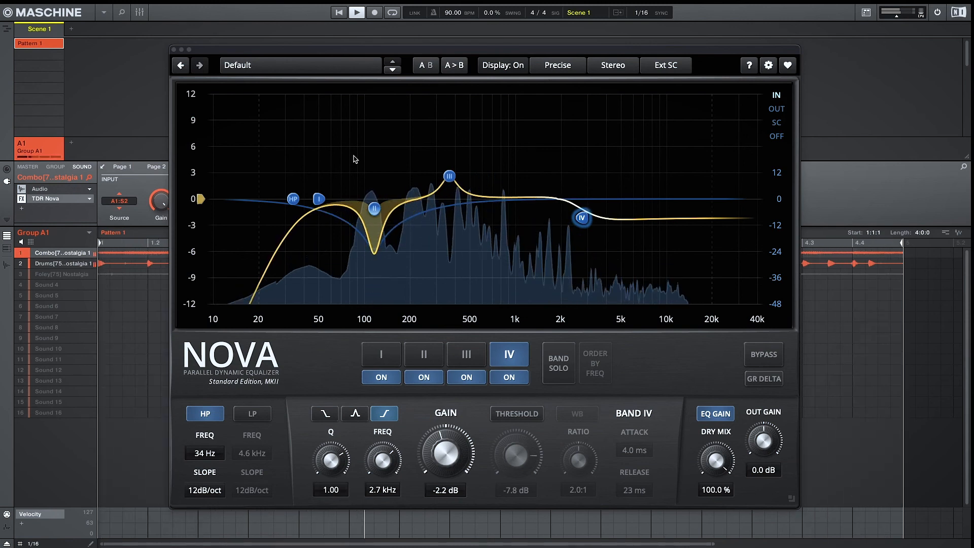
left_click(424, 354)
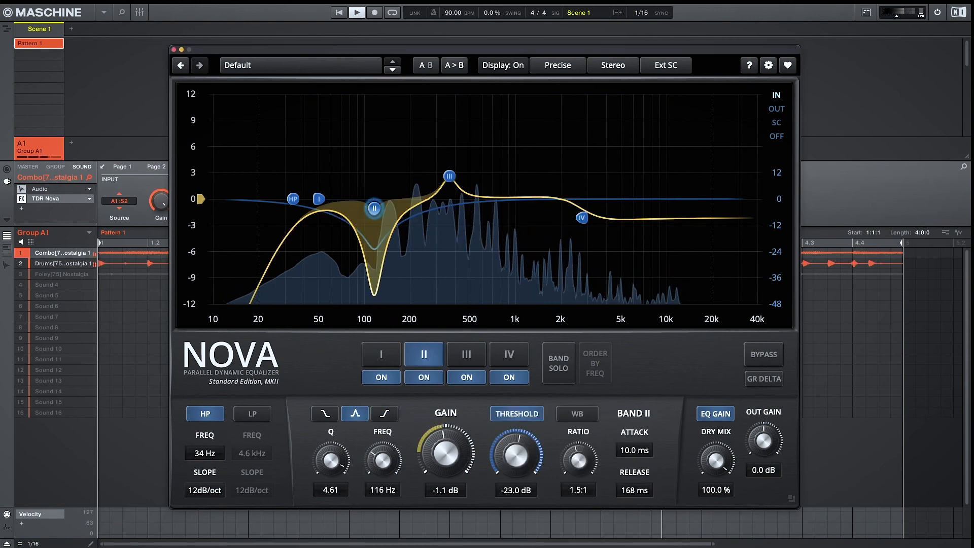
left_click_drag(630, 490, 629, 504)
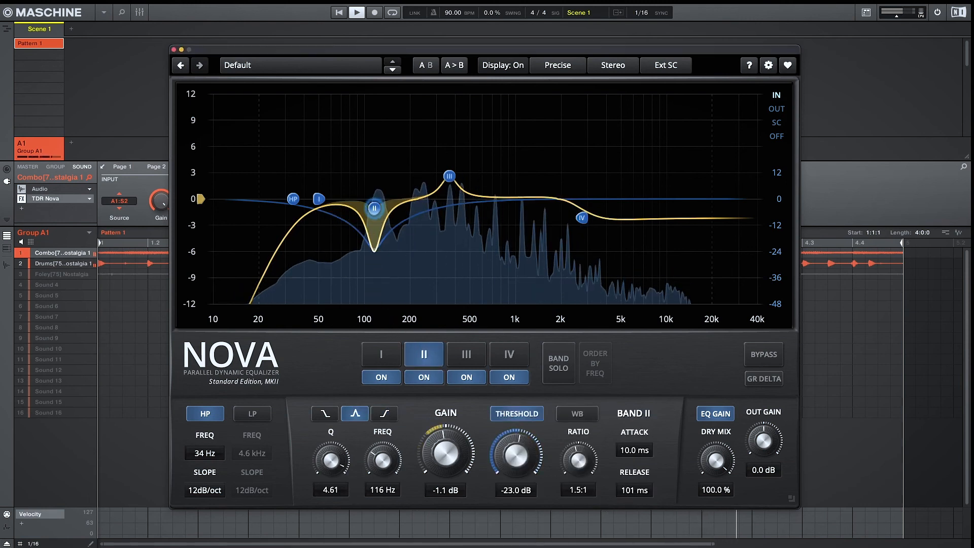
Switch Nova's analyzer source to Sidechain
right_click(386, 158)
mouse_move(441, 181)
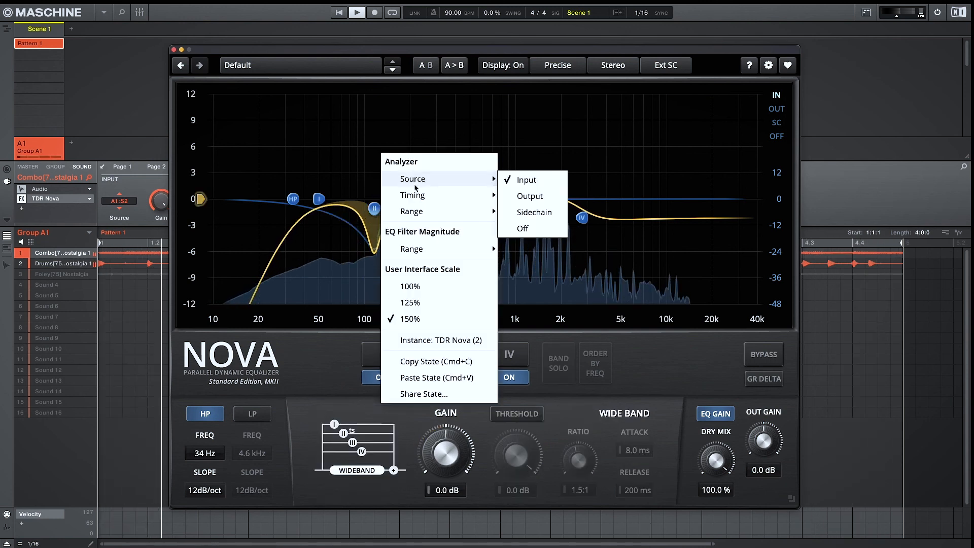
left_click(519, 213)
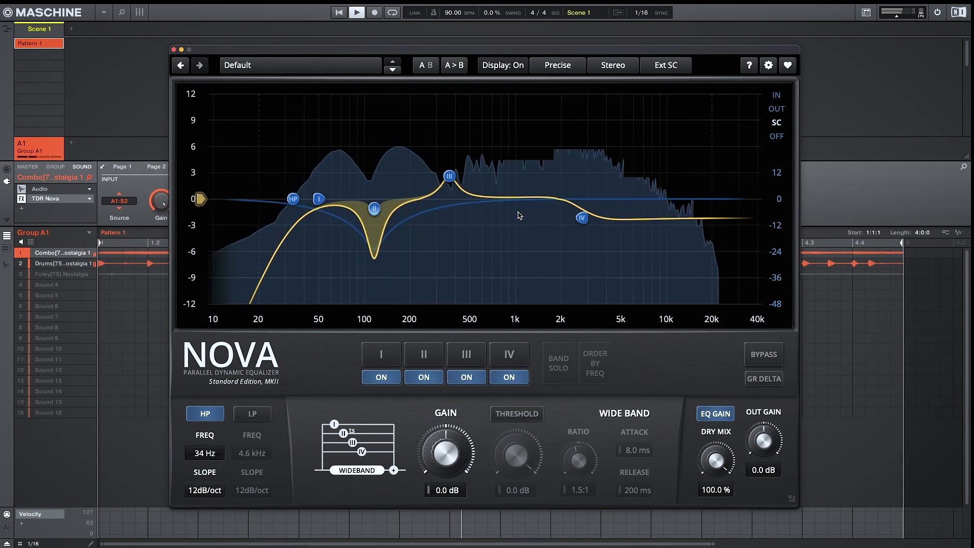
Retune band II to 77 Hz with a Q of 5.25 and a threshold of -21.7 dB
left_click(370, 209)
left_click_drag(369, 209, 347, 204)
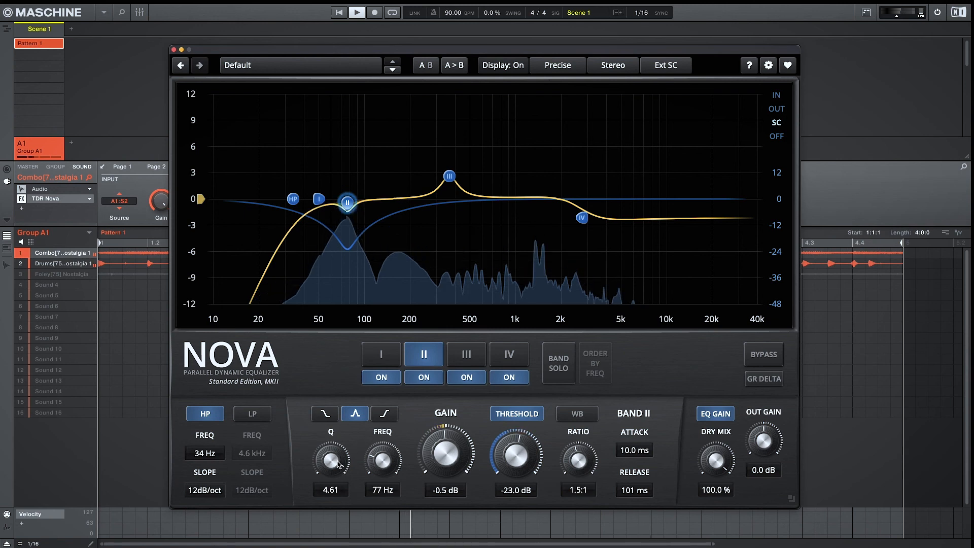
left_click_drag(339, 464, 339, 451)
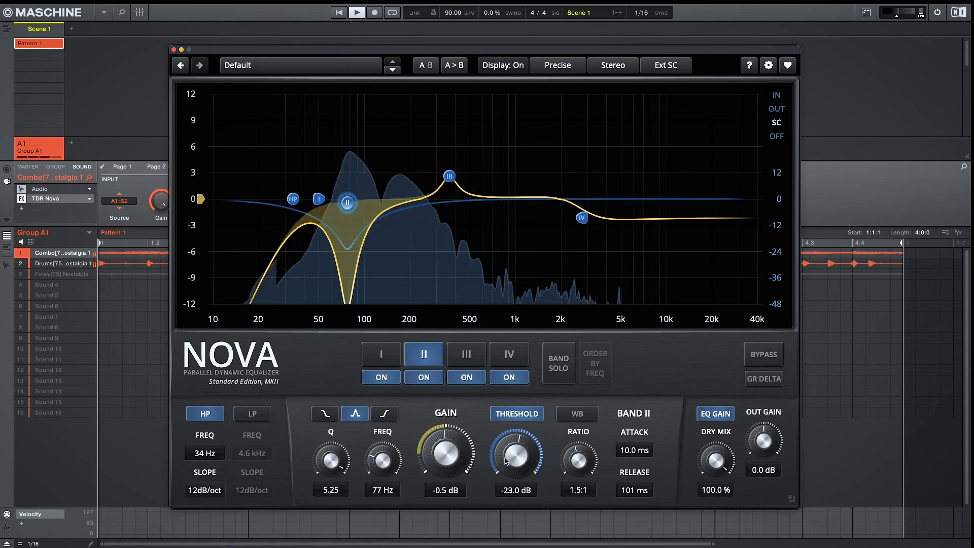
left_click_drag(506, 461, 506, 453)
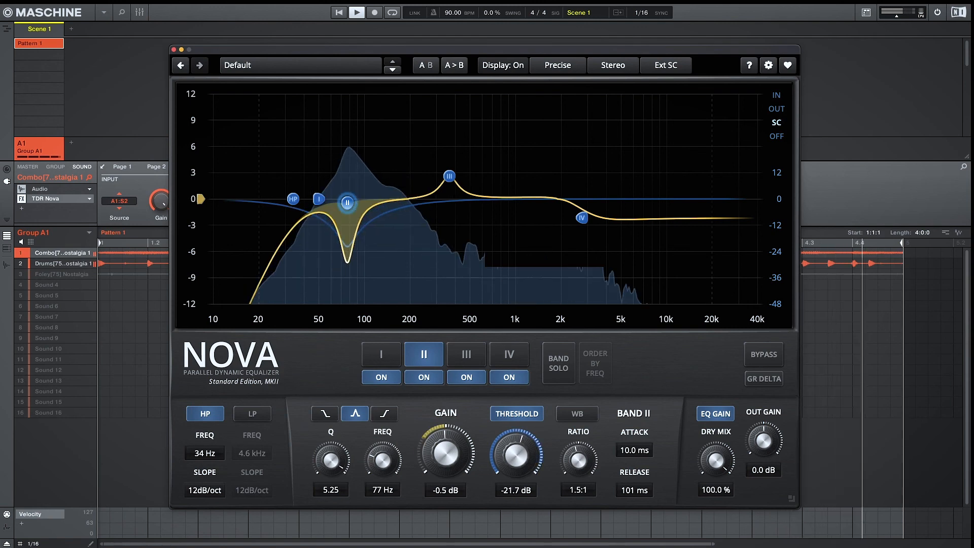